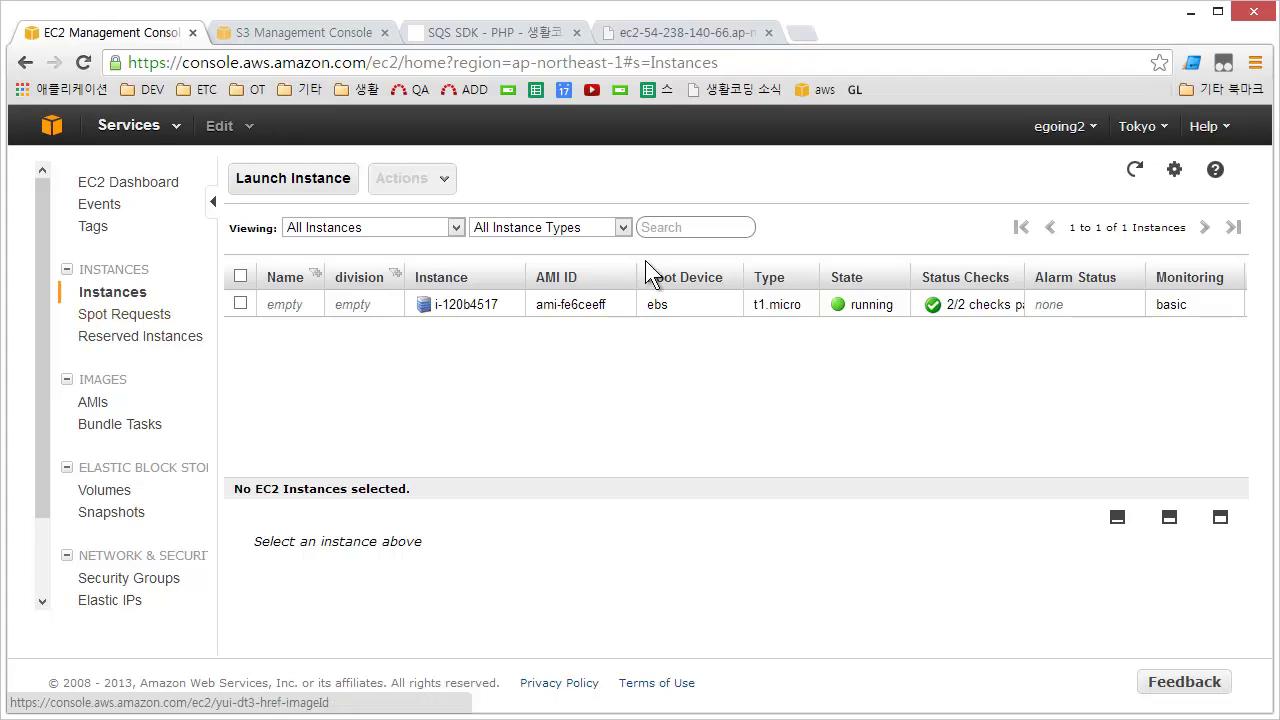
left_click(623, 312)
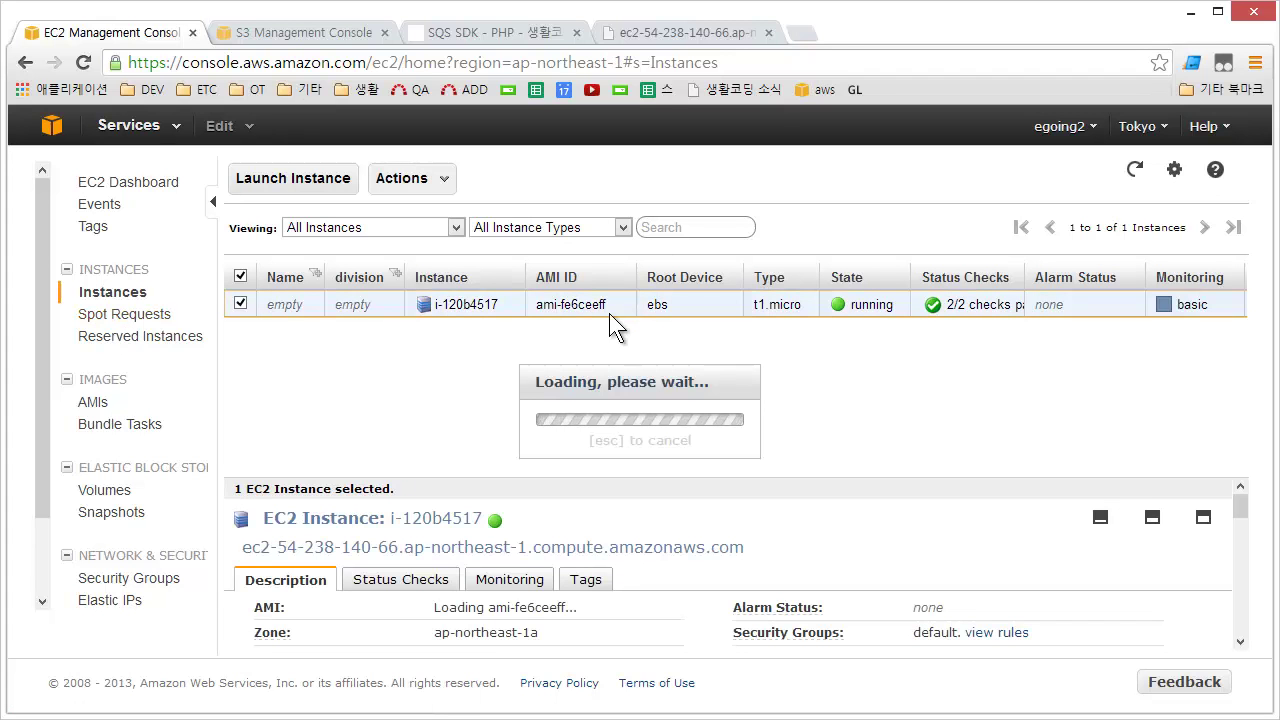
left_click(112, 320)
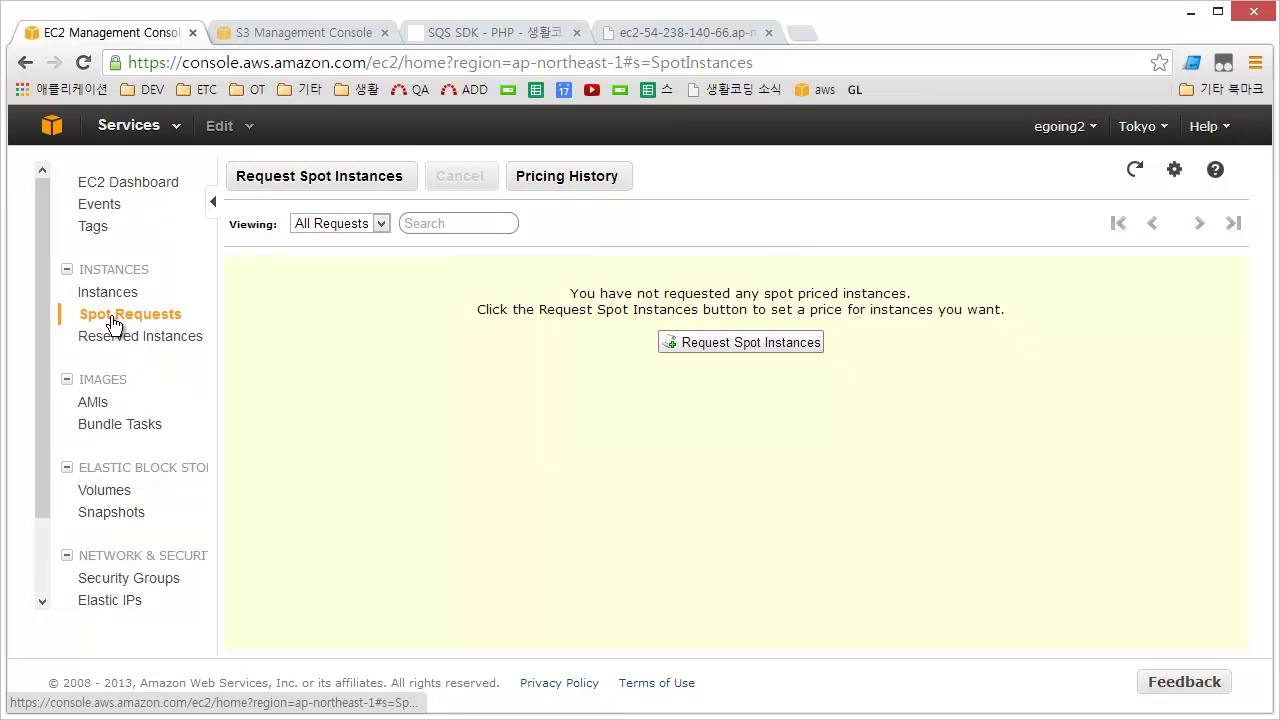
left_click(741, 341)
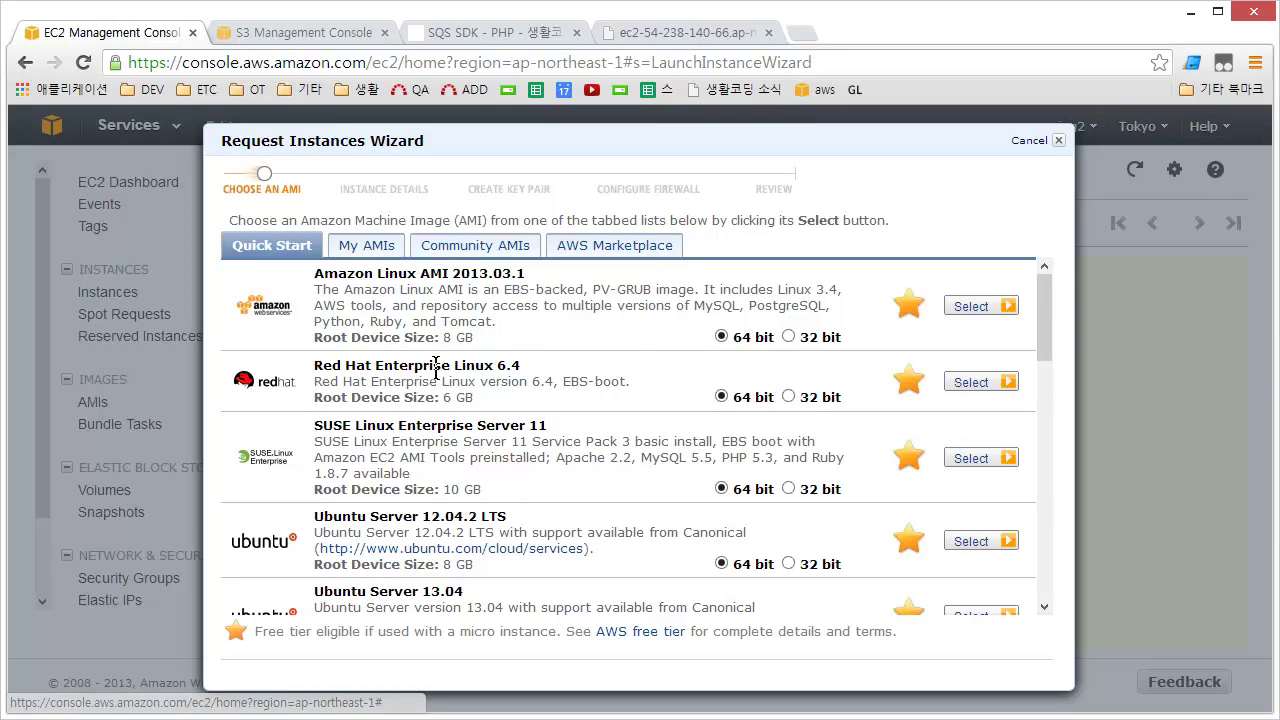
scroll(436, 368, "down", 3)
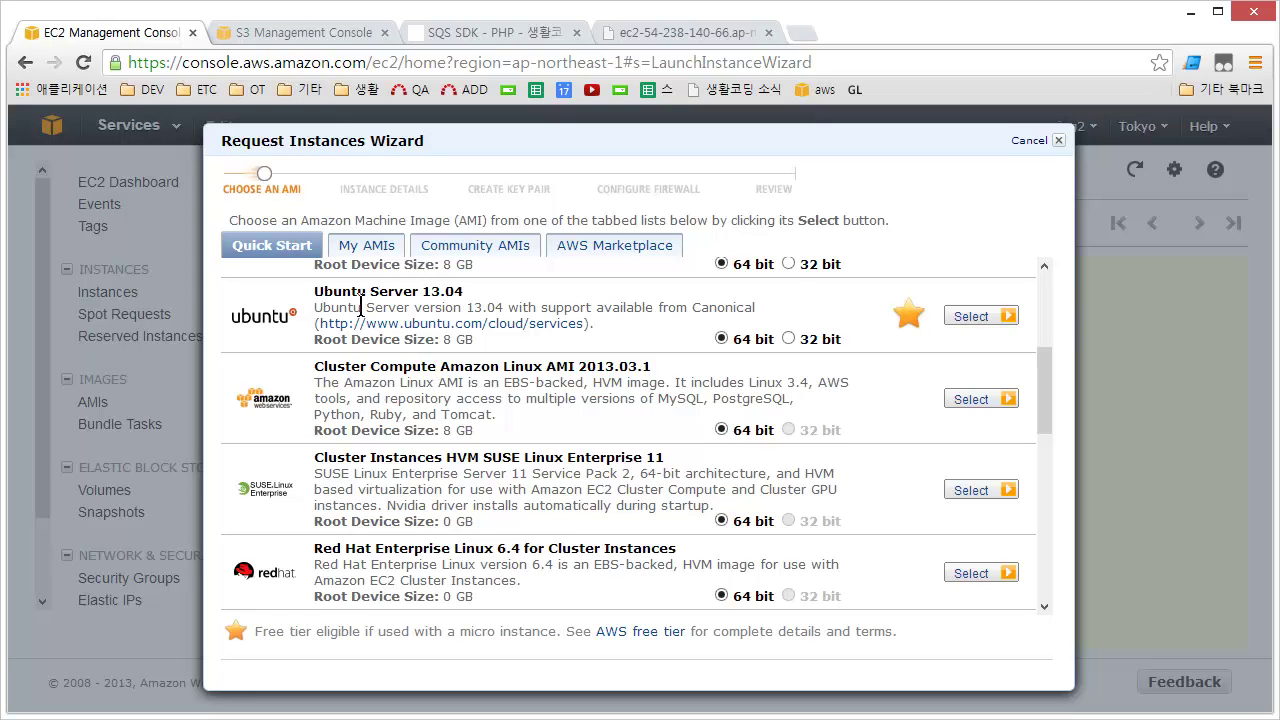
left_click(138, 312)
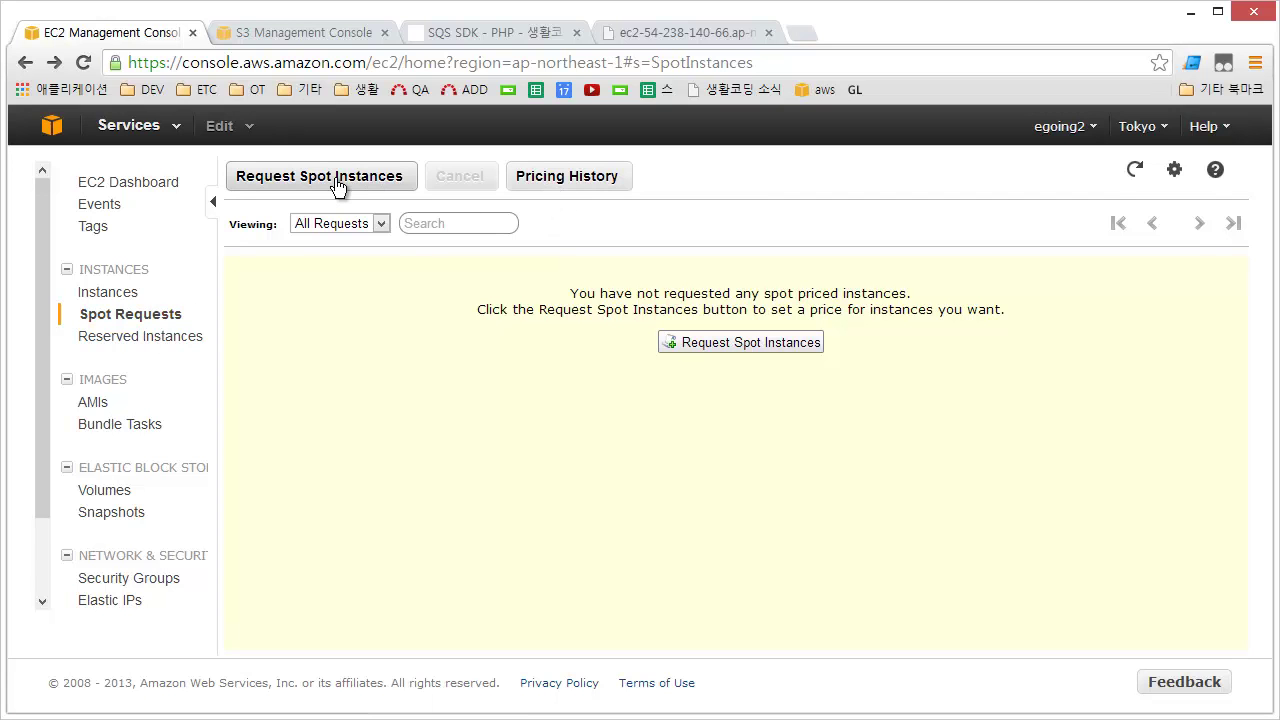
Step: Start a spot instance request using the 64-bit Ubuntu Server 12.04.2 LTS image
left_click(787, 340)
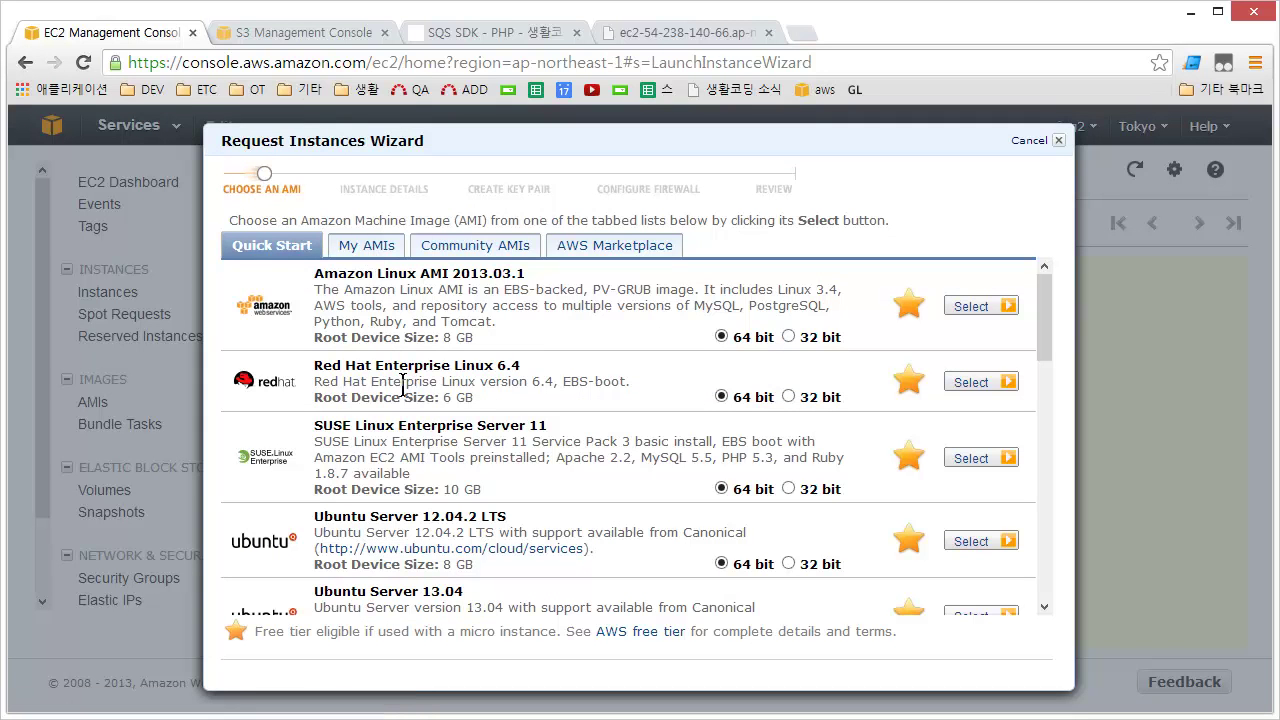
scroll(410, 420, "down", 3)
scroll(410, 430, "up", 3)
left_click(983, 541)
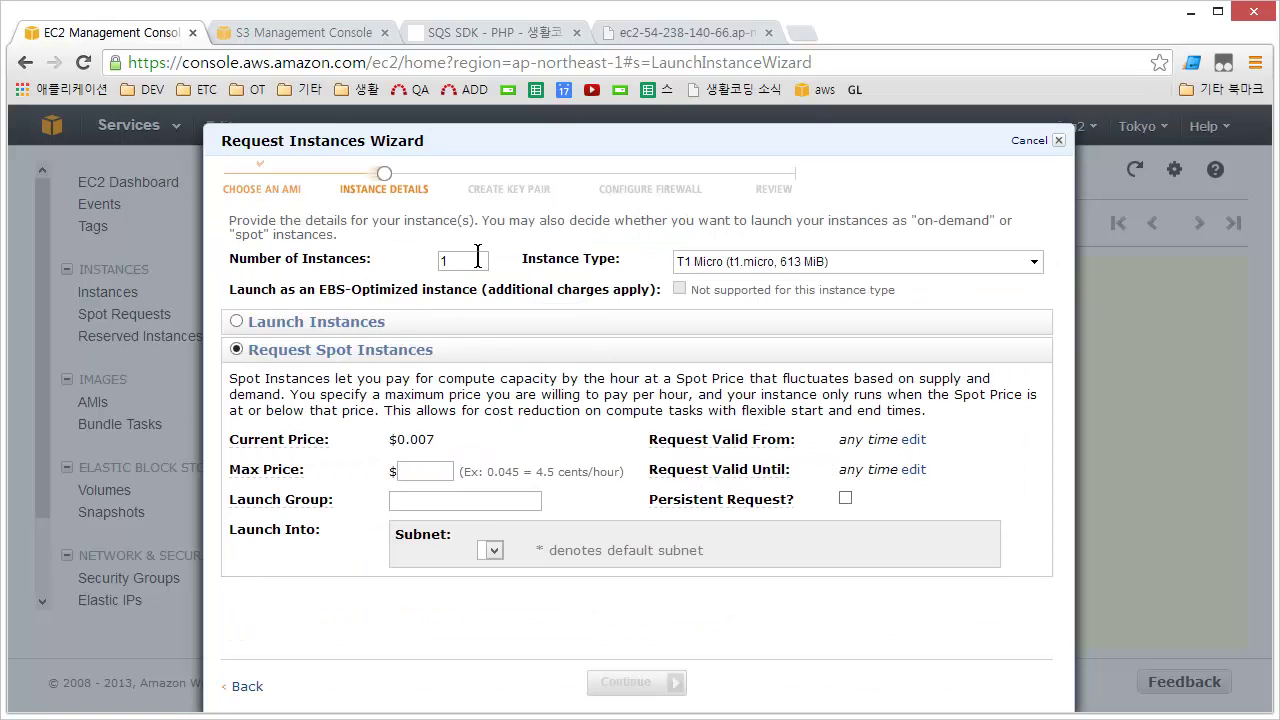
Step: Request one T1 Micro spot instance with a maximum price of $0.007, leaving the launch group empty, and continue
left_click(760, 266)
left_click(760, 266)
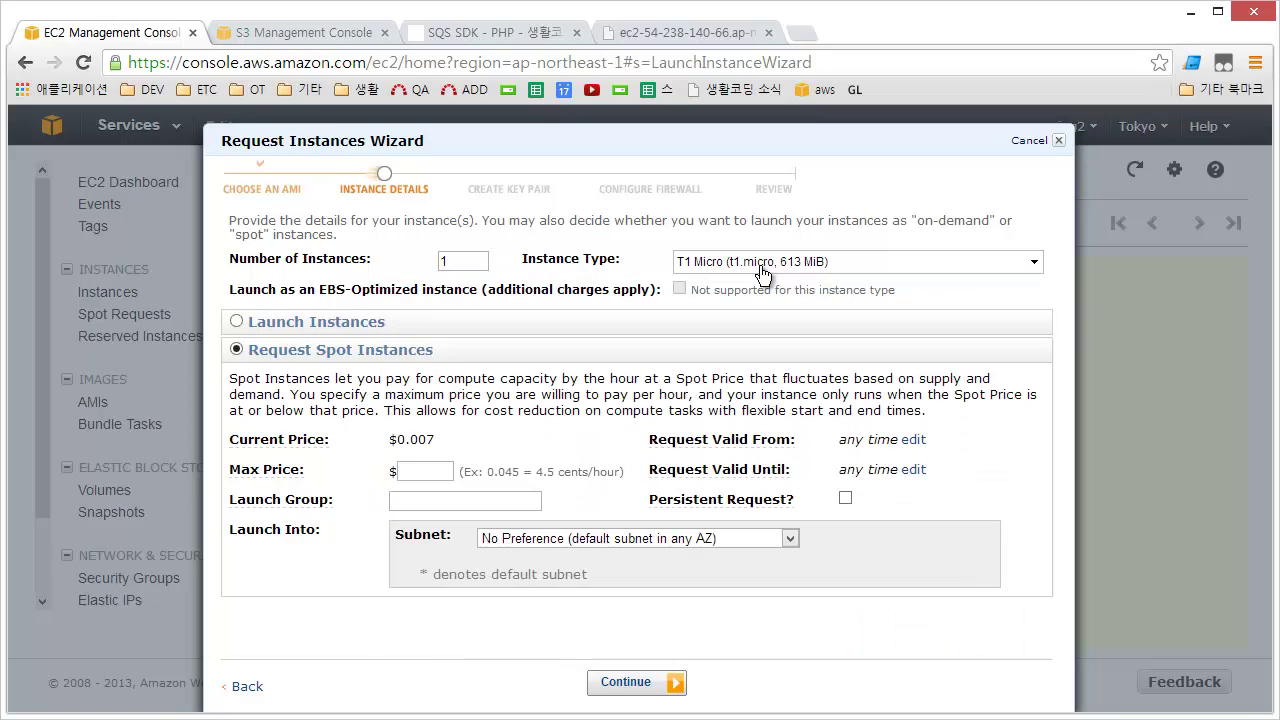
left_click(433, 471)
type("0.007")
left_click(468, 501)
left_click(452, 472)
mouse_move(418, 440)
left_click(453, 503)
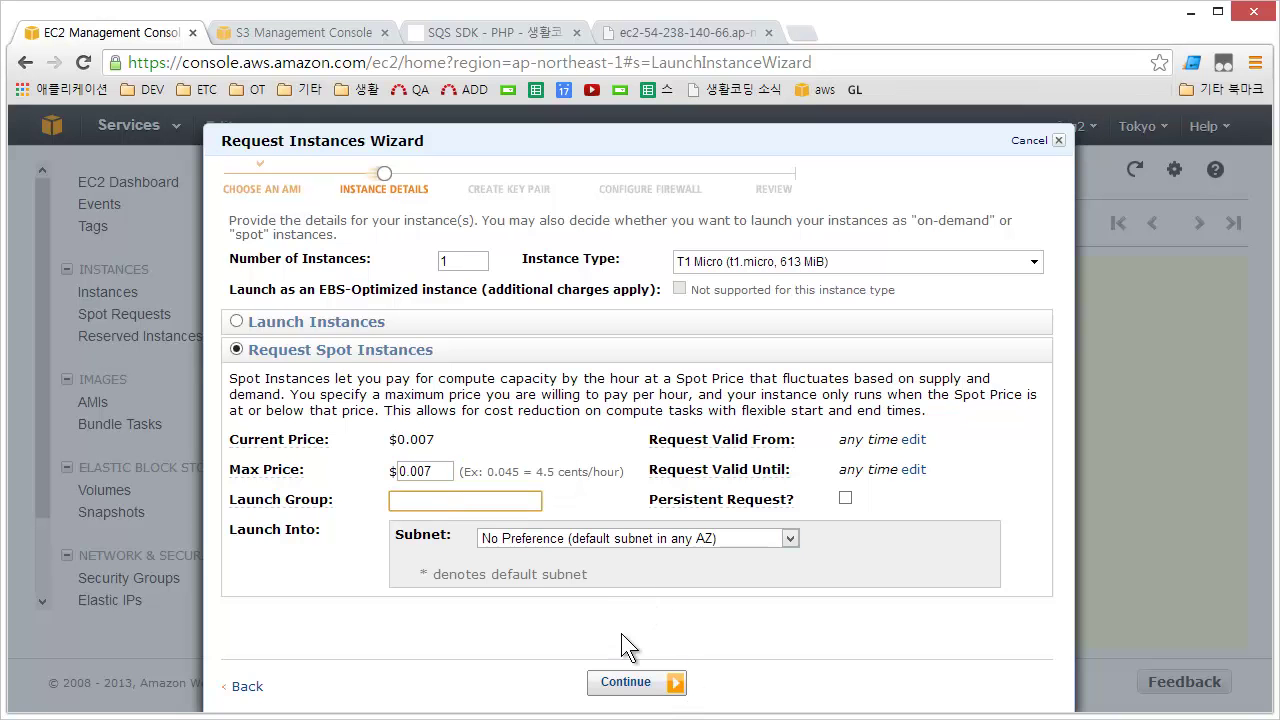
left_click(634, 690)
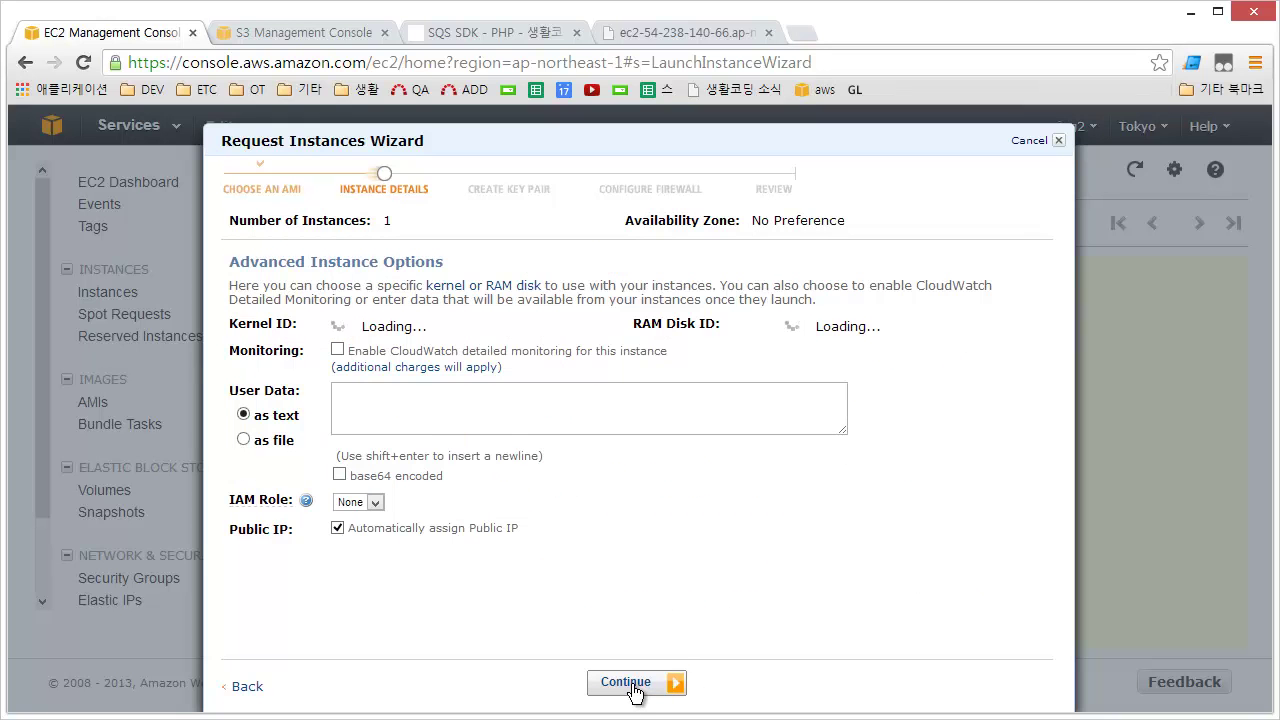
Step: Accept the default advanced instance options and use the existing key pair for the spot request
left_click(632, 688)
left_click(634, 690)
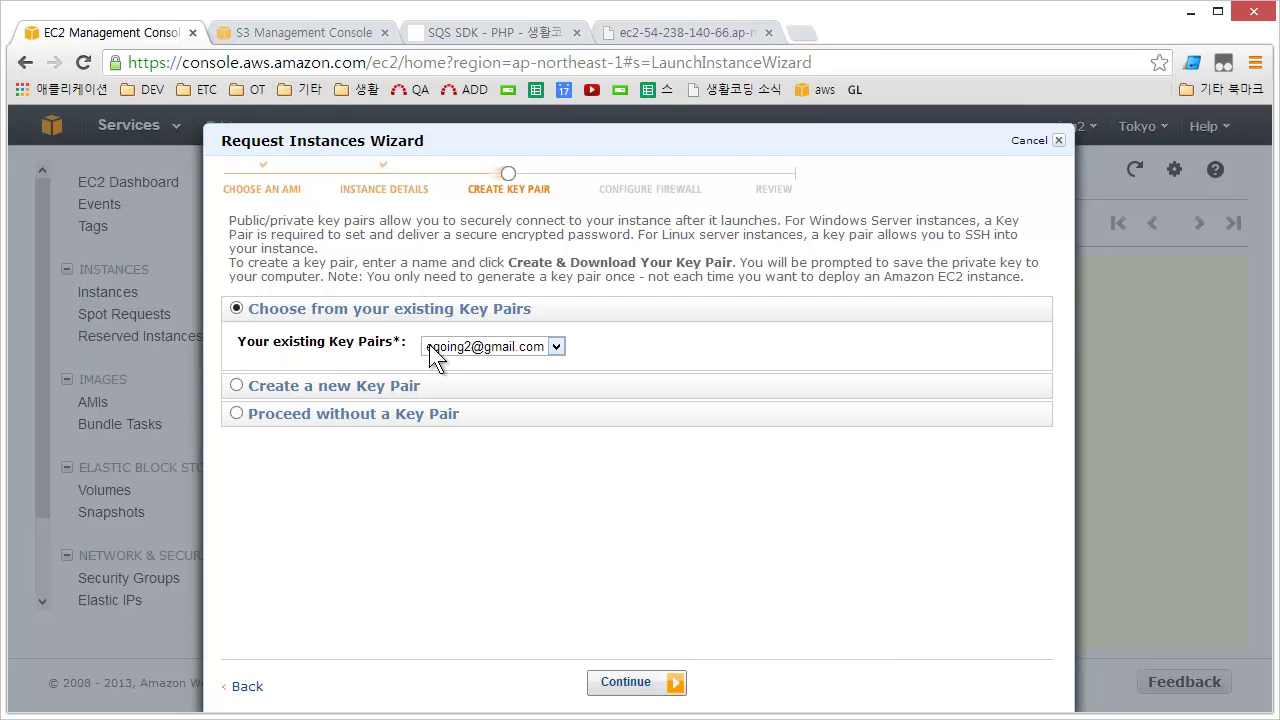
left_click(636, 690)
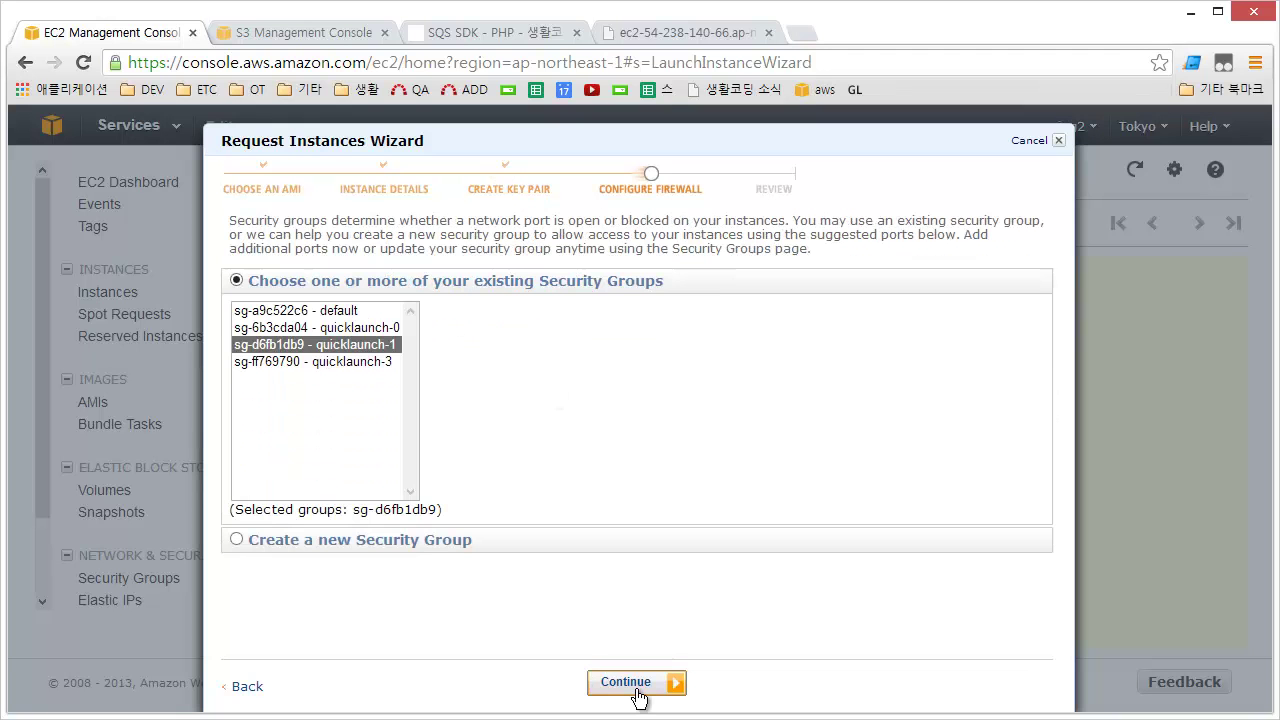
Step: Assign the default security group to the spot request, submit it, and close the wizard
left_click(346, 310)
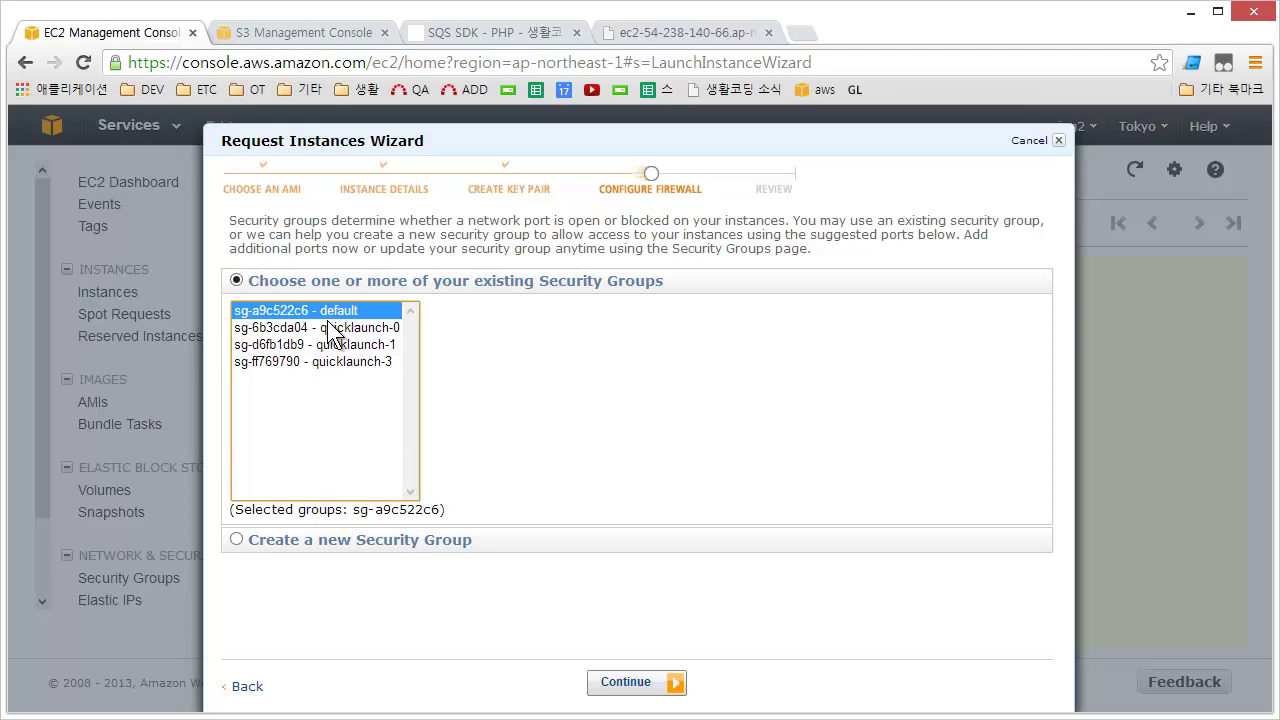
left_click(643, 687)
left_click(643, 687)
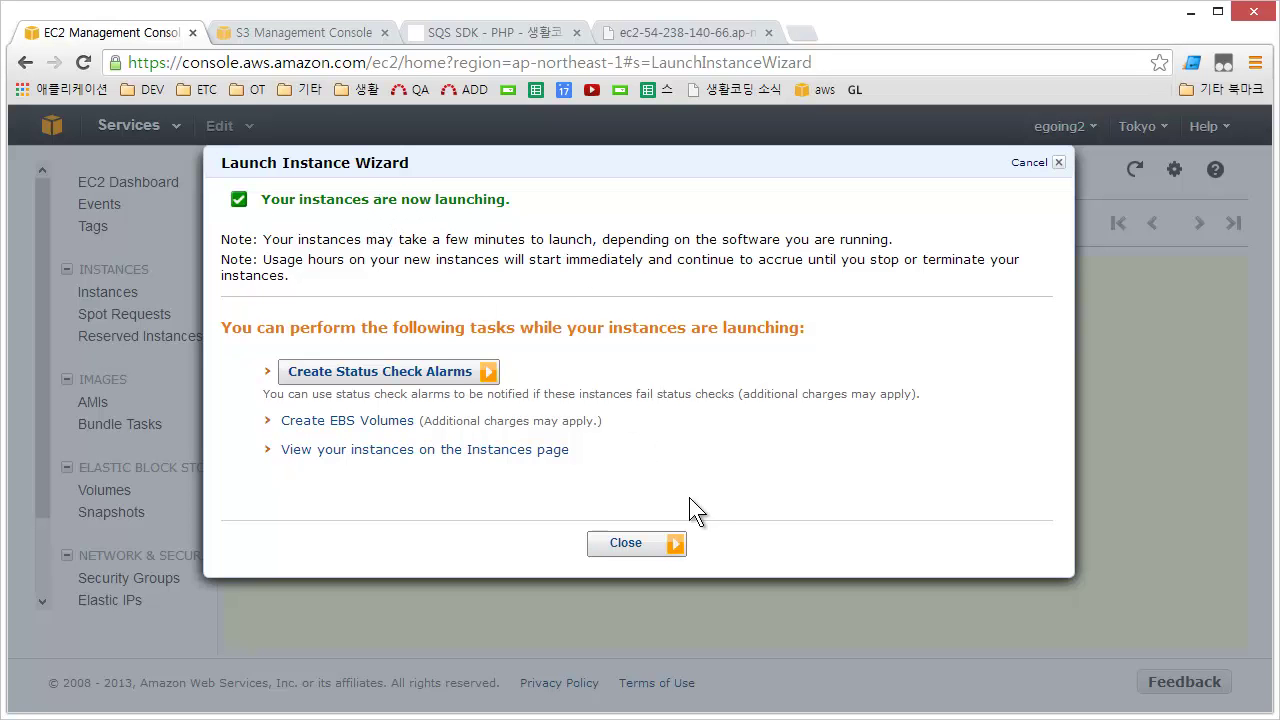
left_click(683, 538)
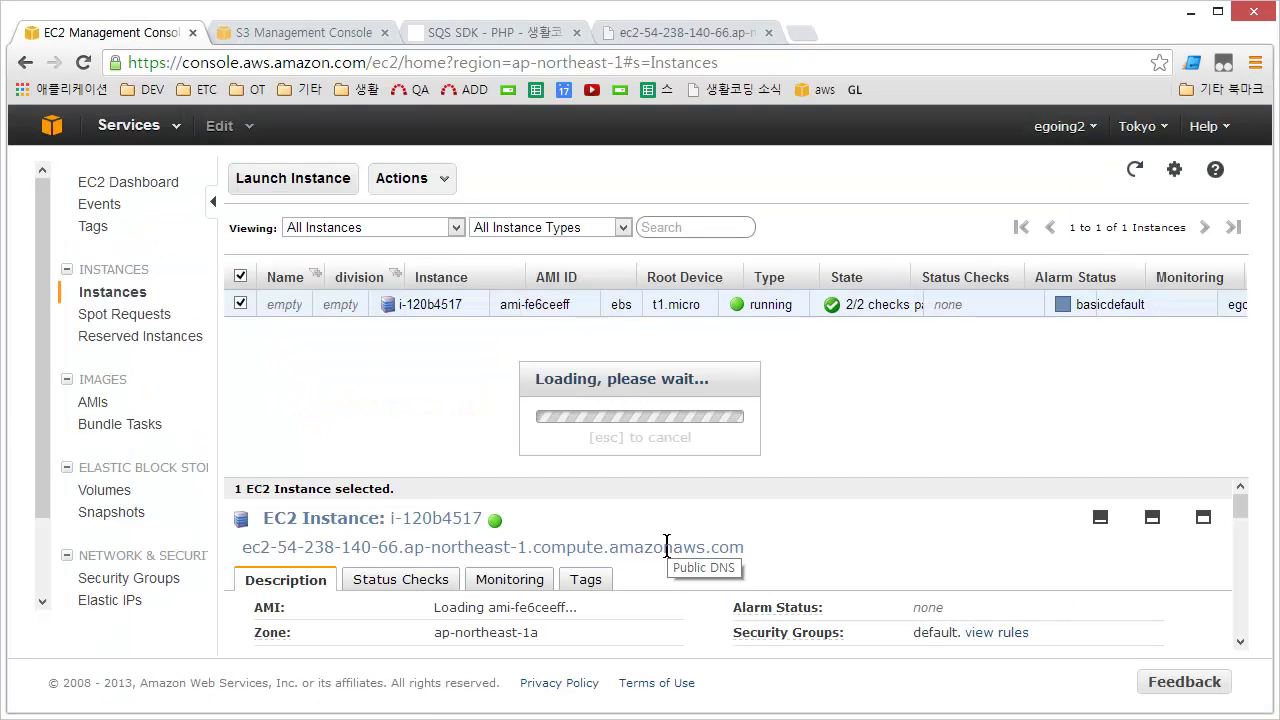
Step: Refresh the spot requests list and check the state and status of the new request
left_click(147, 323)
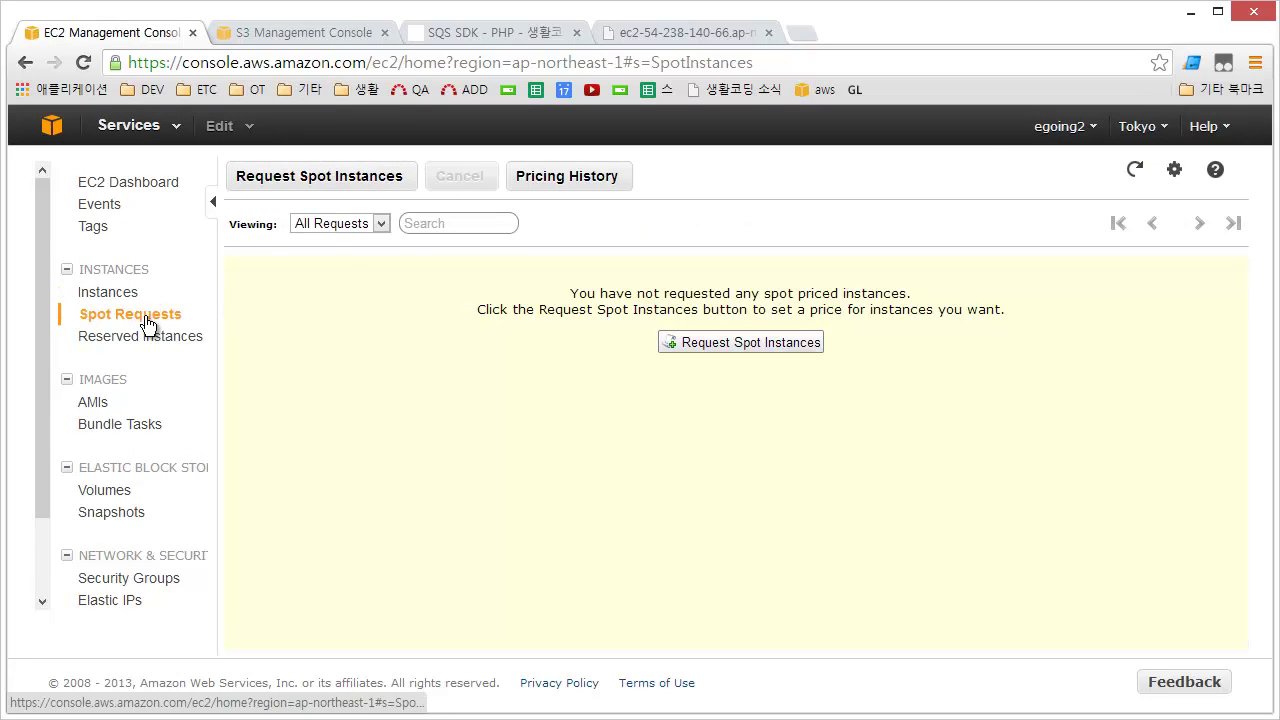
left_click(1137, 171)
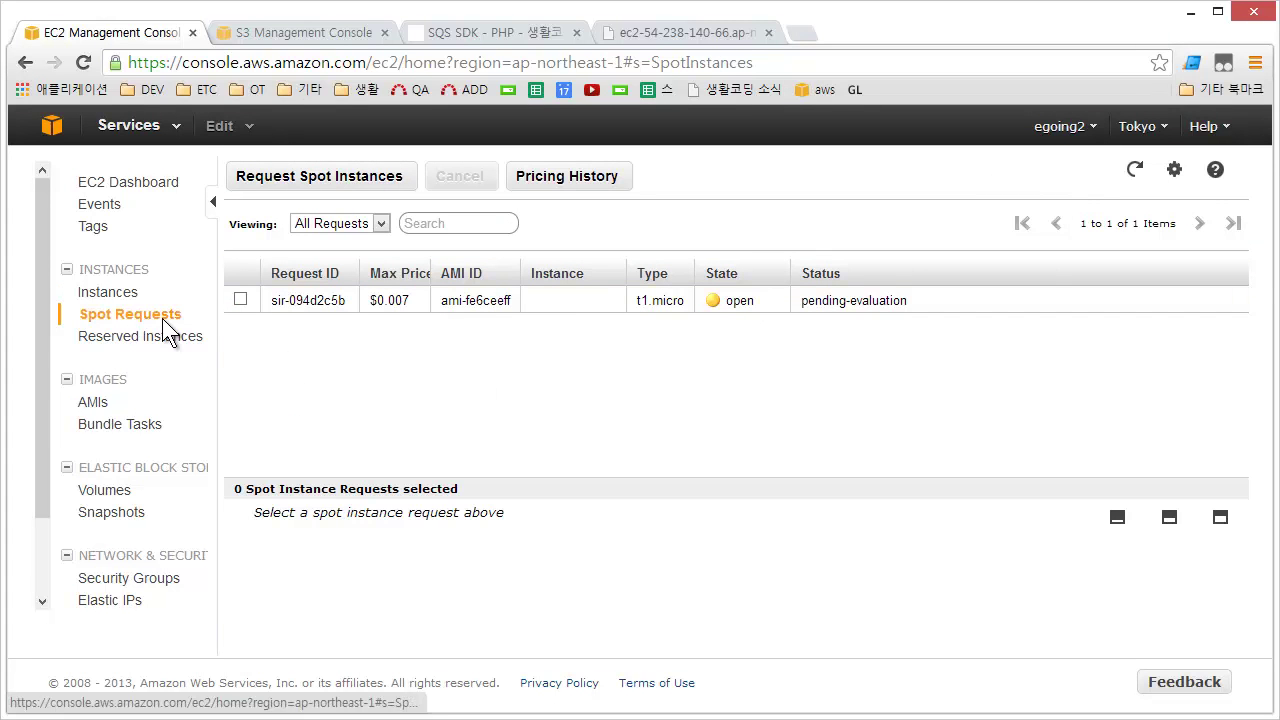
left_click(1135, 170)
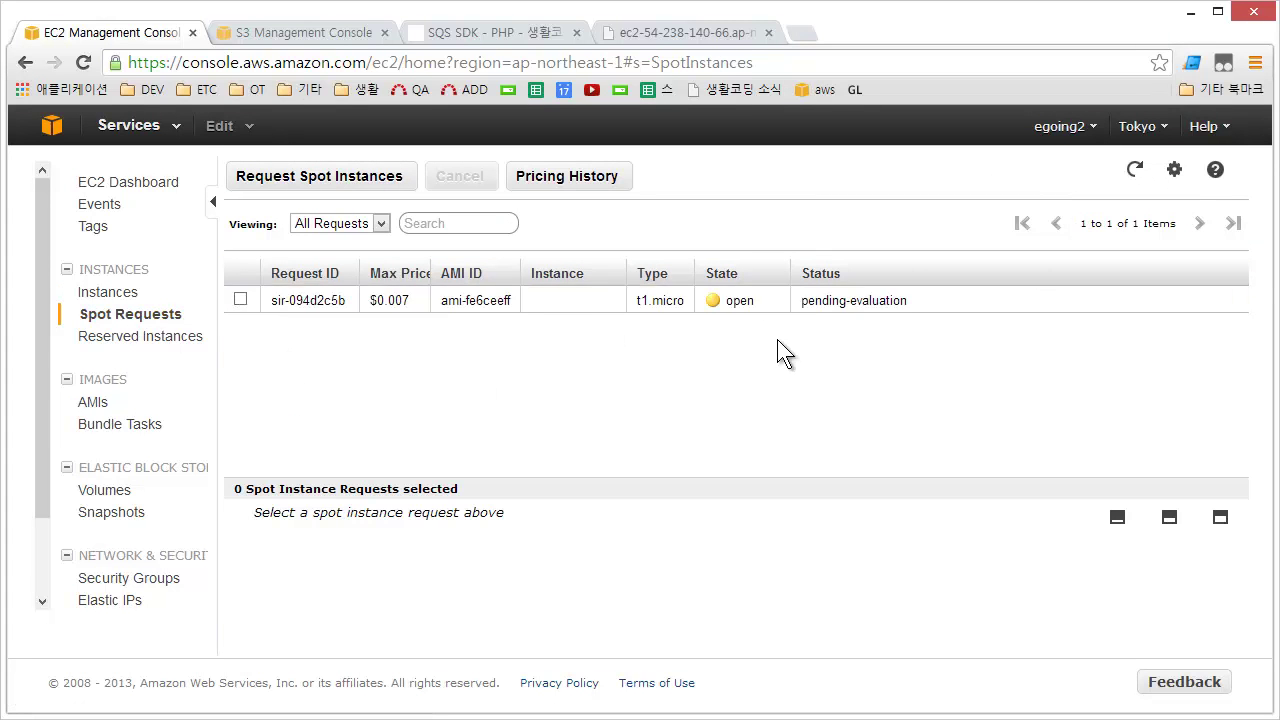
mouse_move(855, 306)
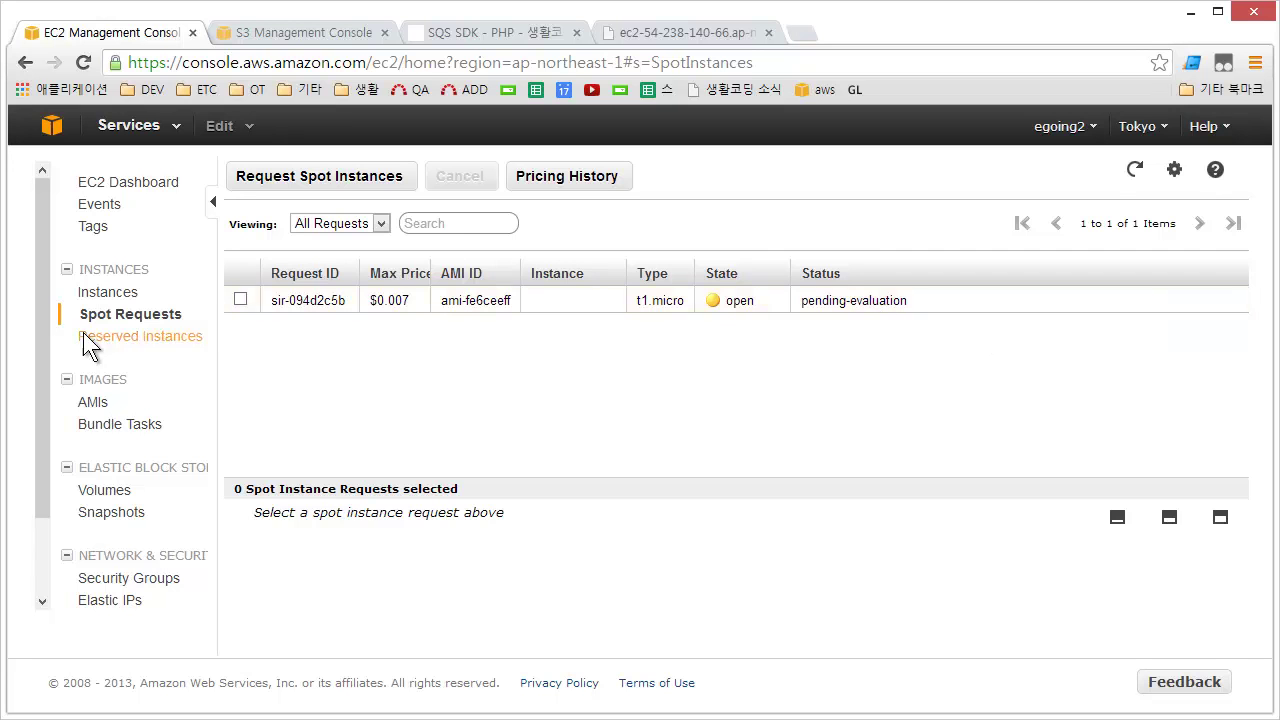
Step: Open the details of running instance i-120b4517 and enlarge them to check its security group
left_click(107, 292)
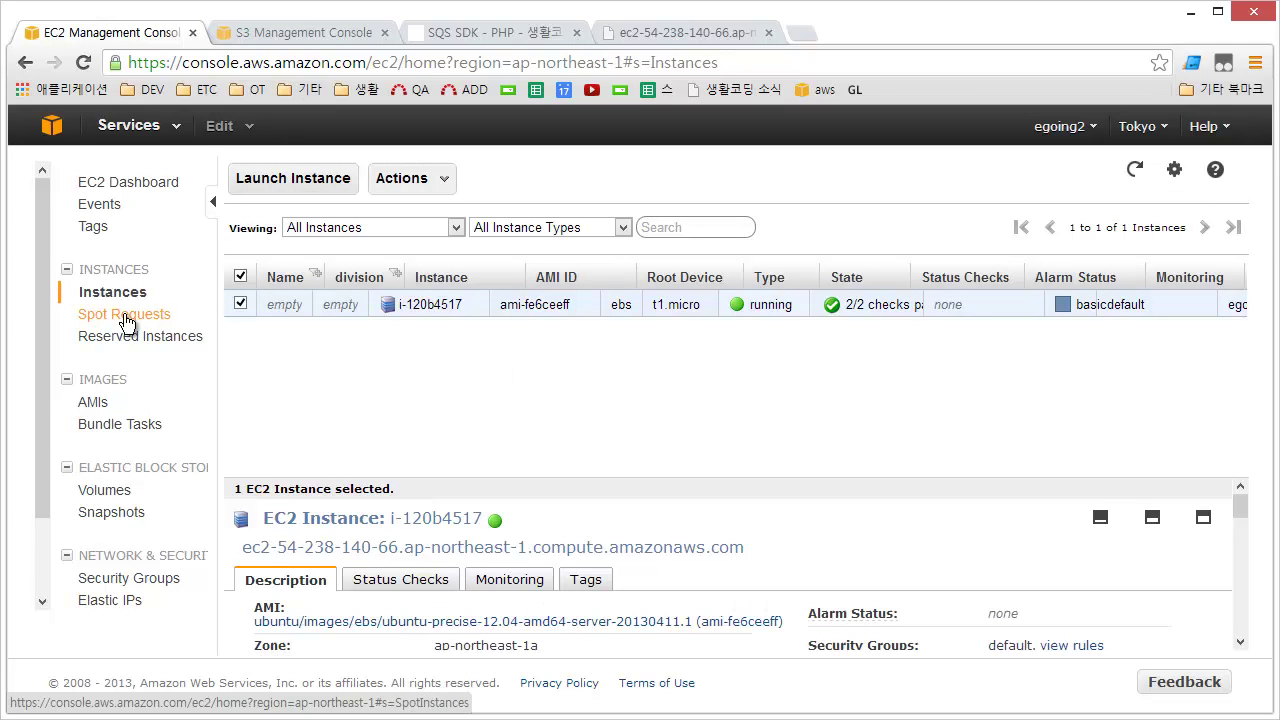
left_click(598, 310)
left_click_drag(628, 487, 630, 395)
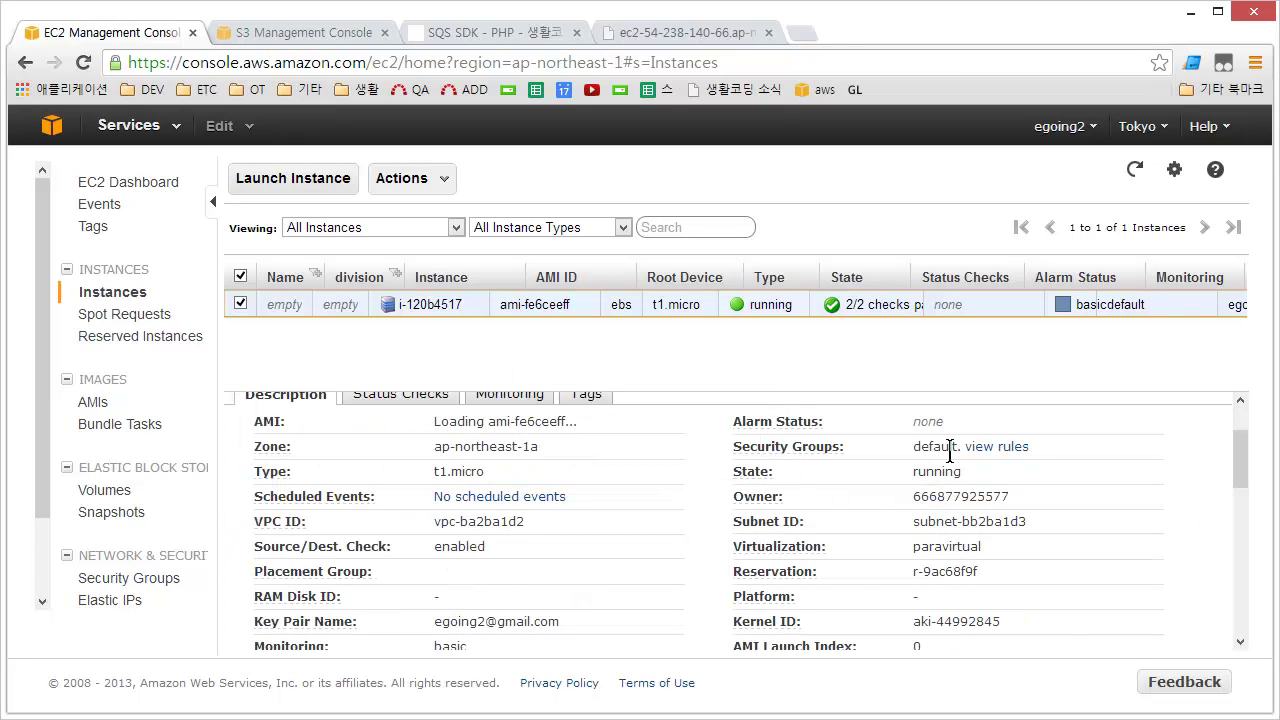
Step: Display the inbound rules of the default security group in an enlarged details area
left_click(146, 579)
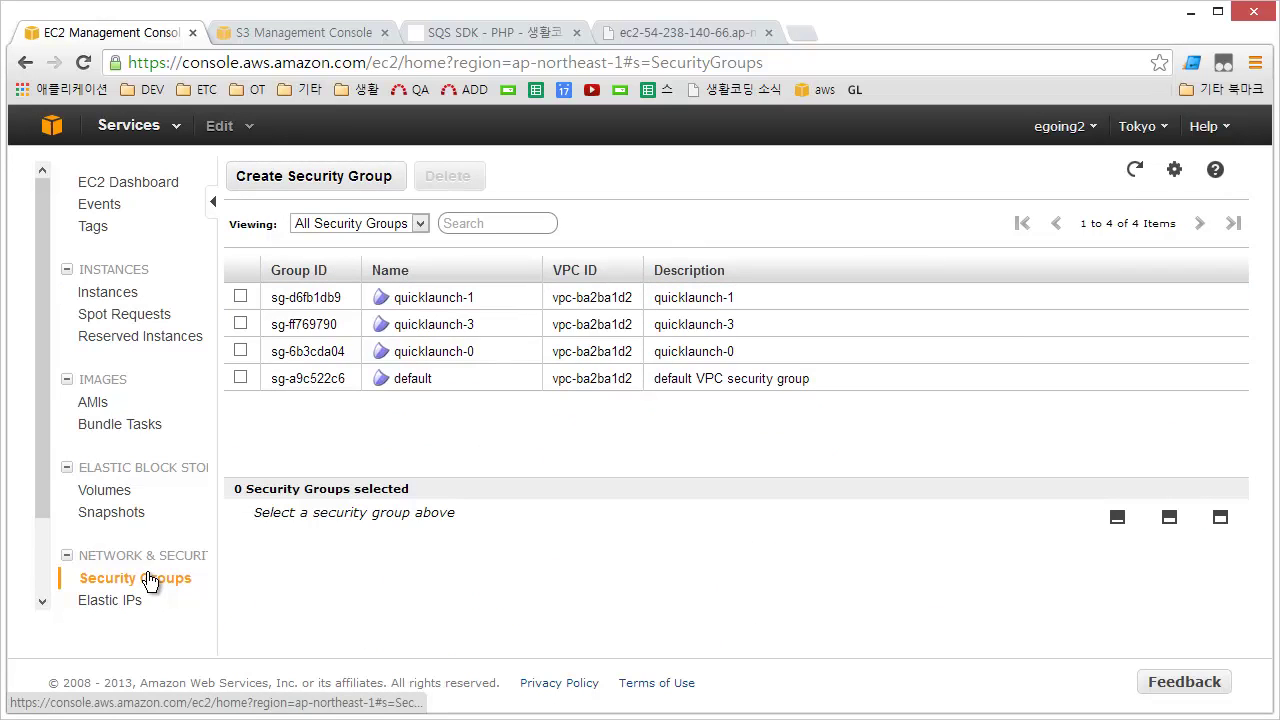
left_click(438, 398)
left_click_drag(452, 480, 450, 348)
left_click(352, 428)
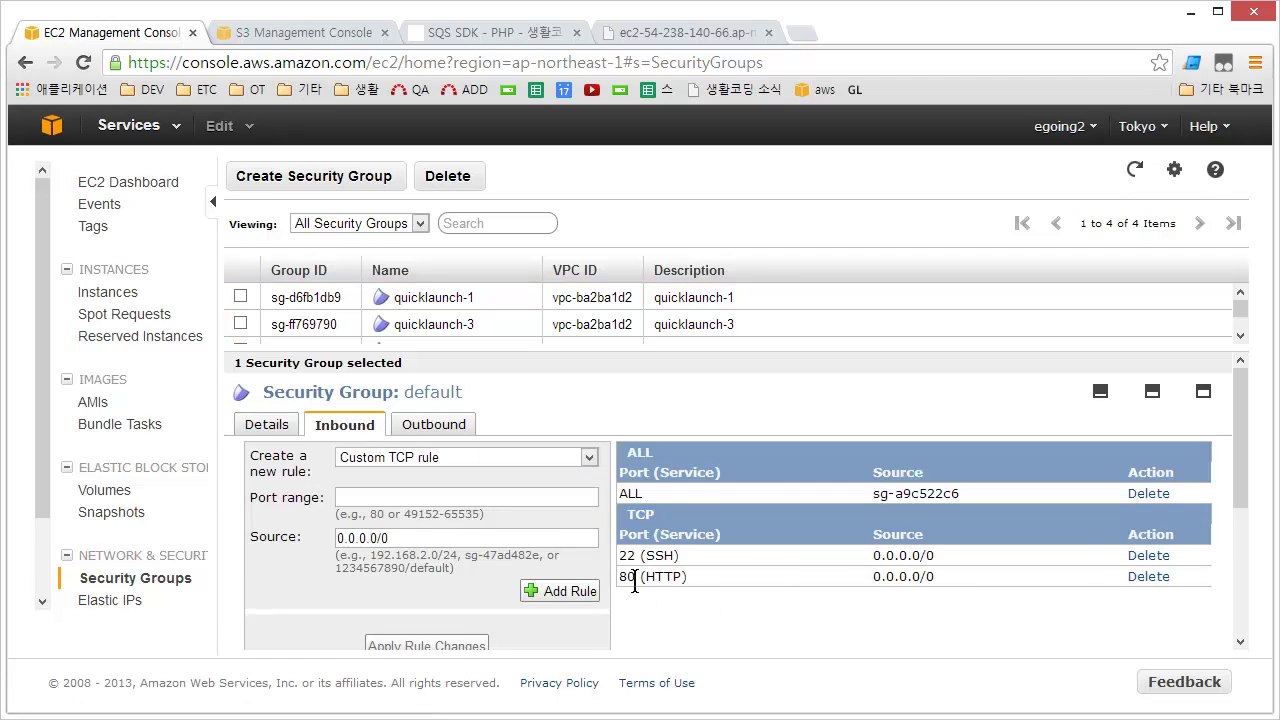
Step: Replace the default group's port 80 inbound rule with a new HTTP rule from source 0.0.0.0/0 and apply the changes
left_click(1147, 578)
left_click(476, 457)
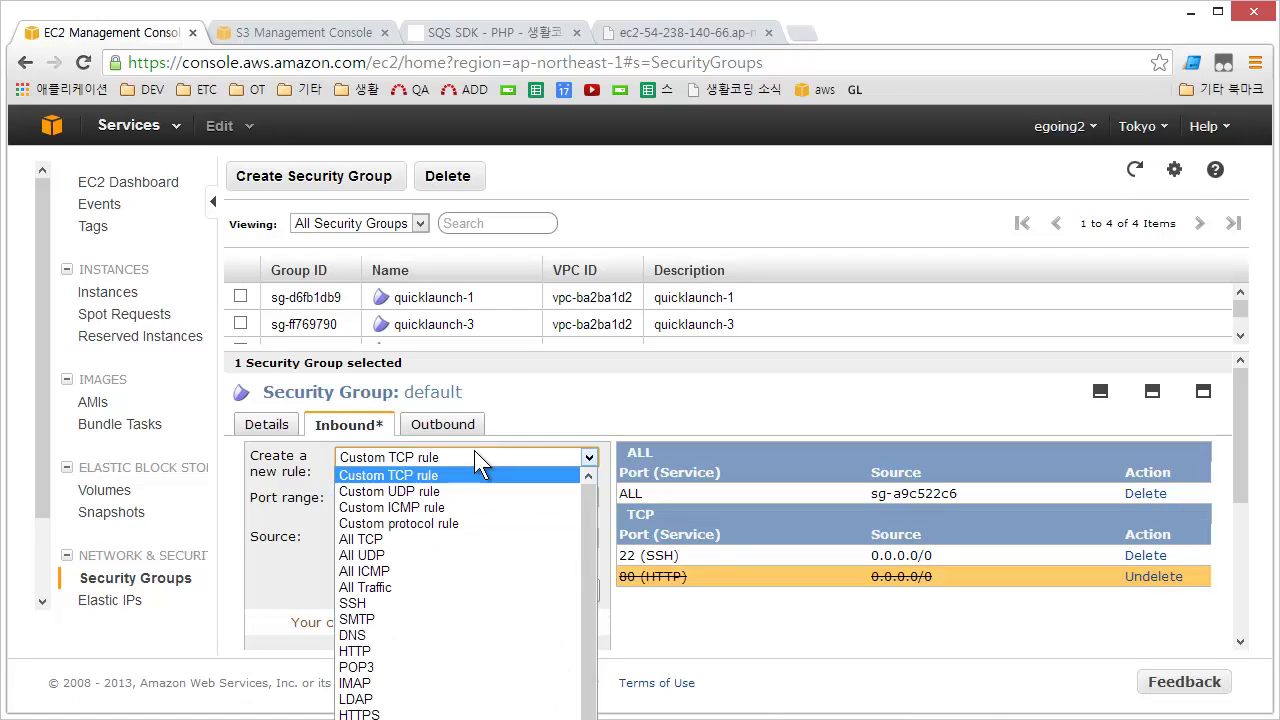
scroll(435, 648, "down", 1)
left_click(430, 619)
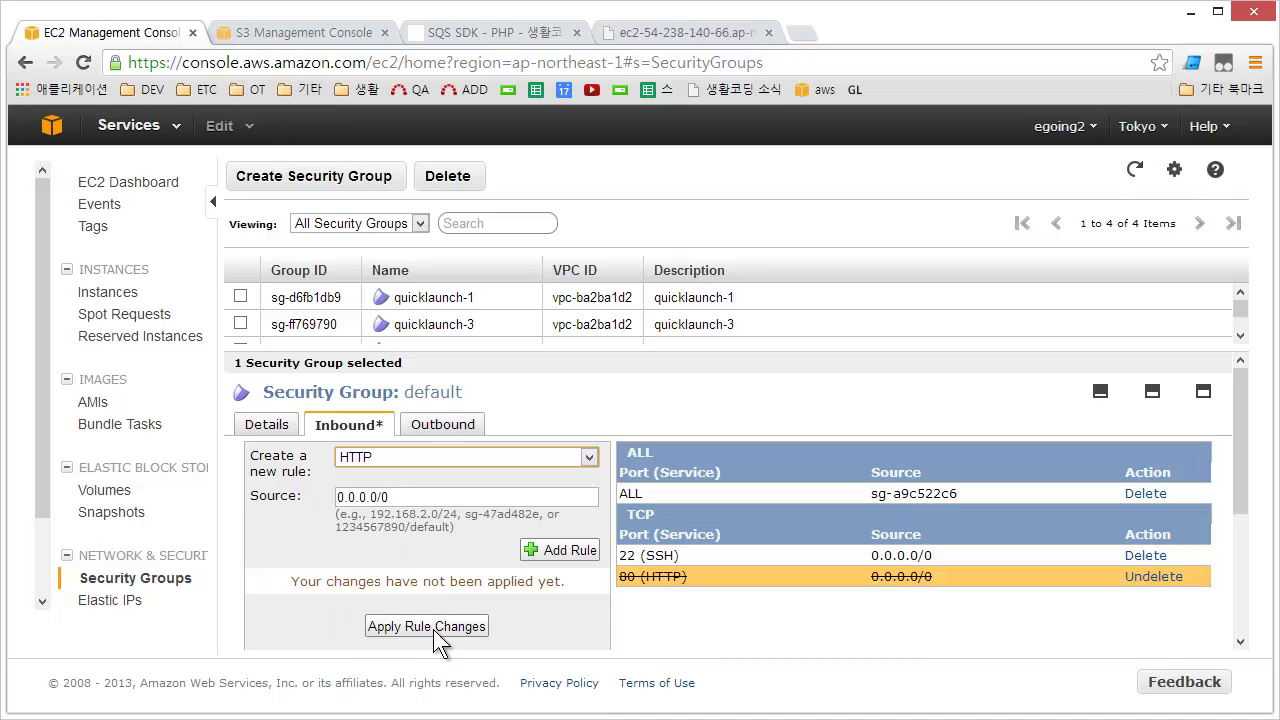
left_click(575, 546)
scroll(423, 488, "down", 3)
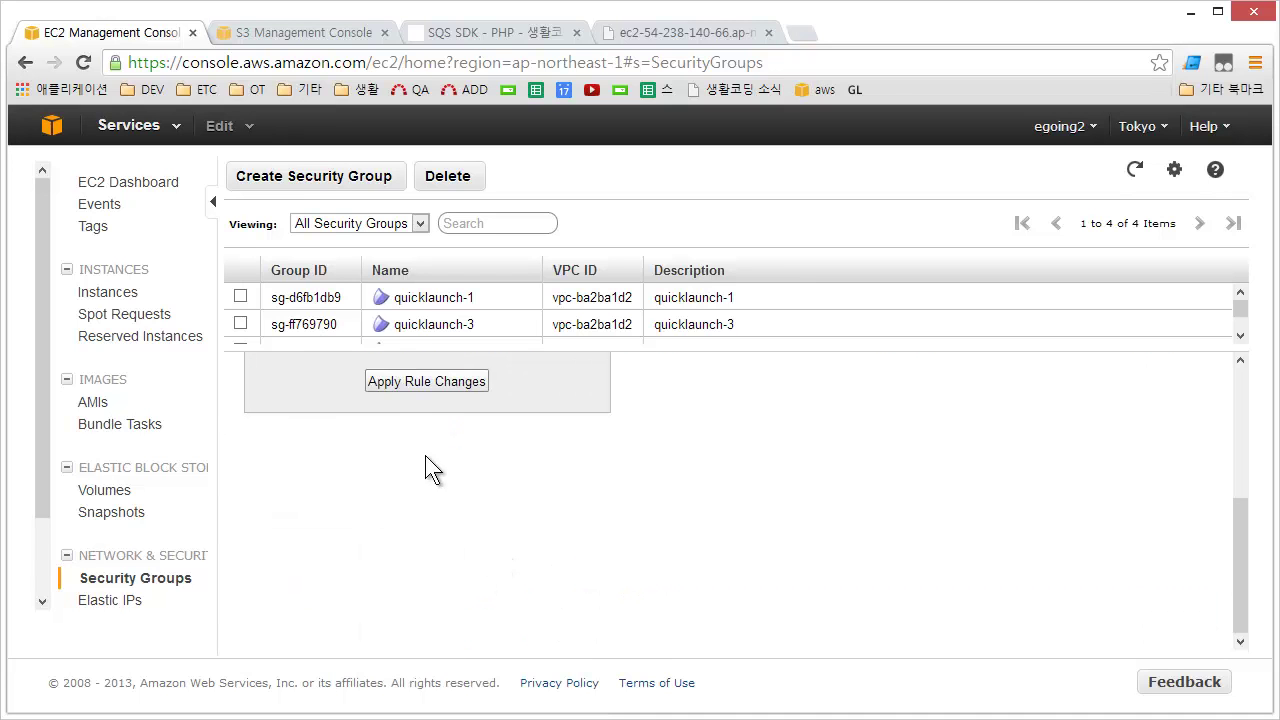
left_click(419, 383)
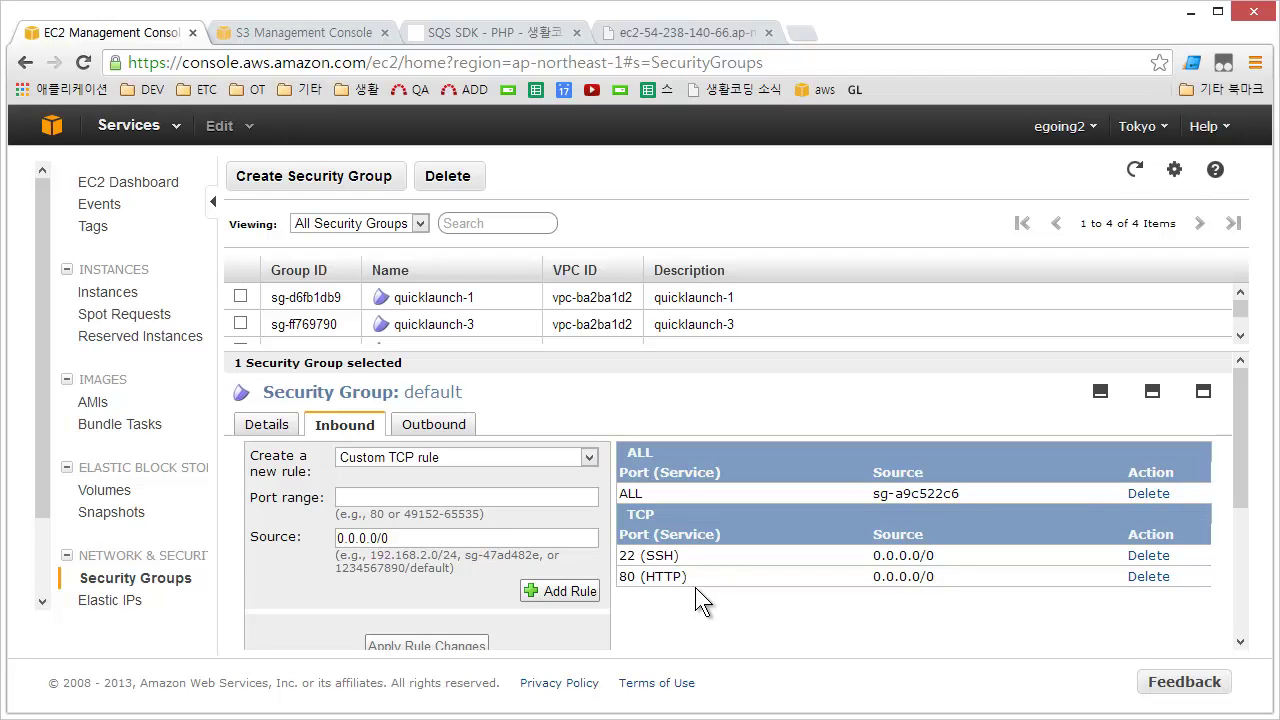
Step: Look at the SQS lesson's configuration diagram and the sender.html upload page, and return to the EC2 instances list
left_click(470, 32)
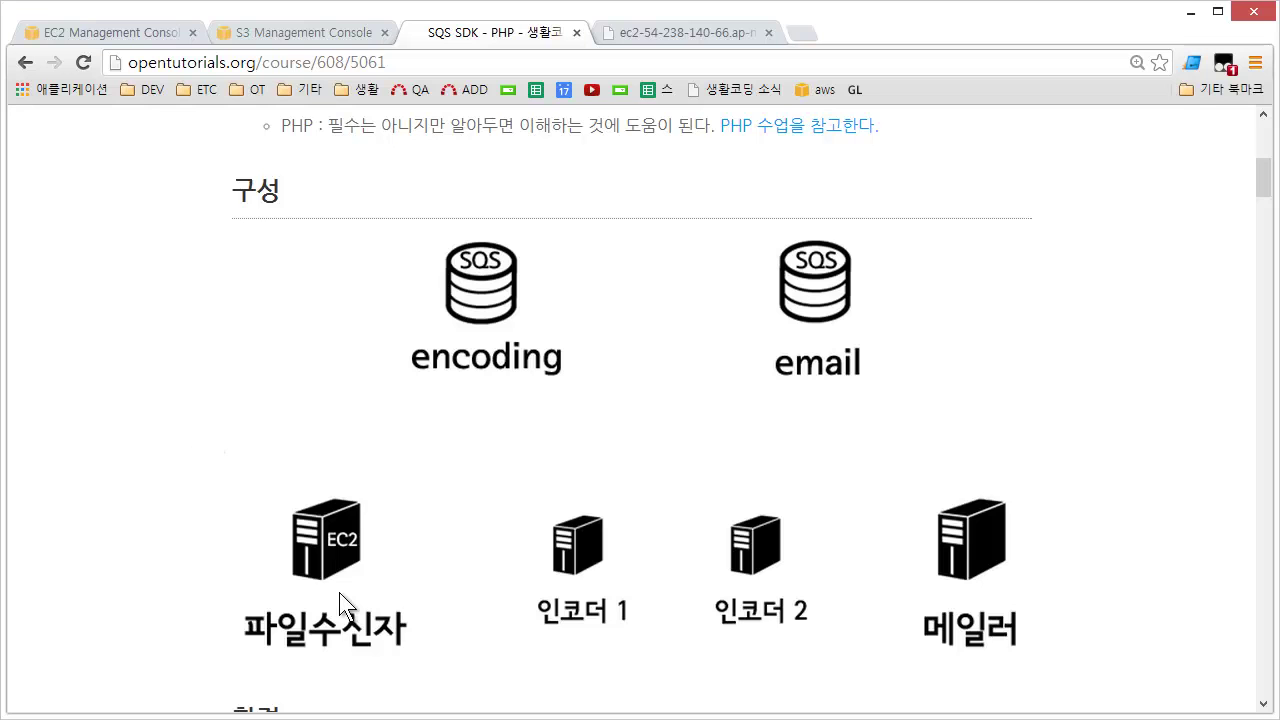
left_click(700, 40)
key("alt+Left")
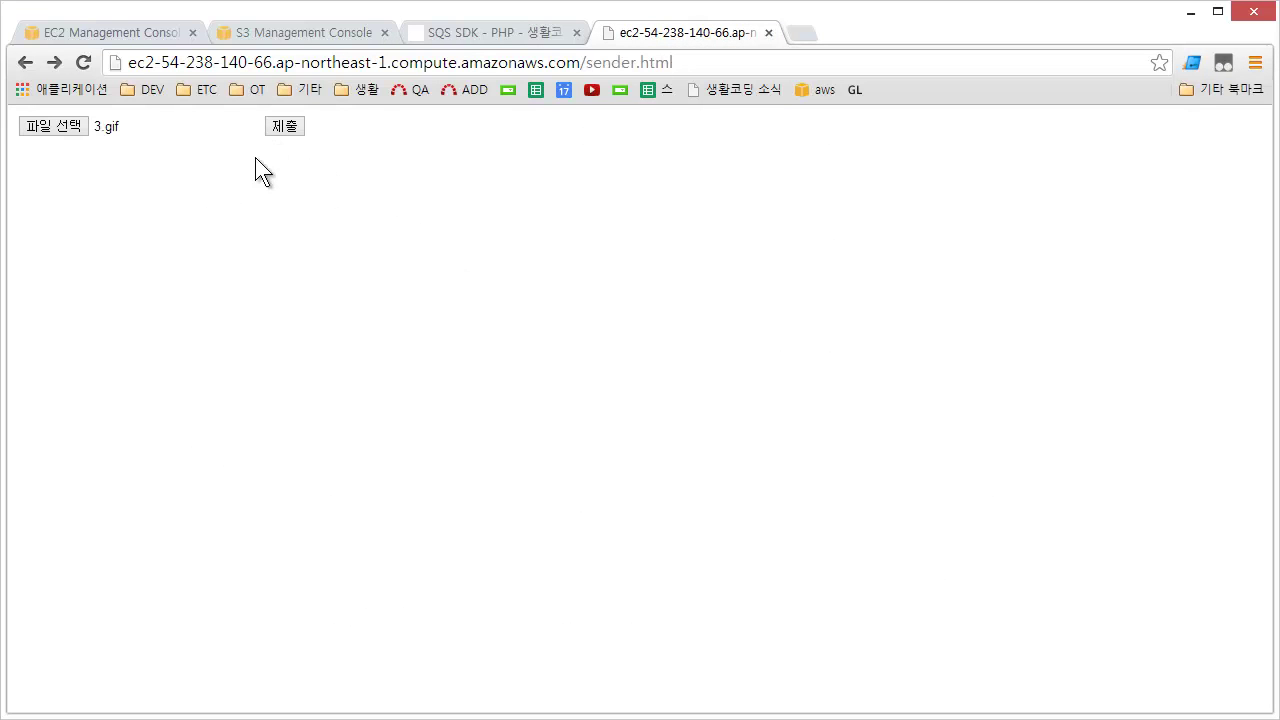
left_click(147, 36)
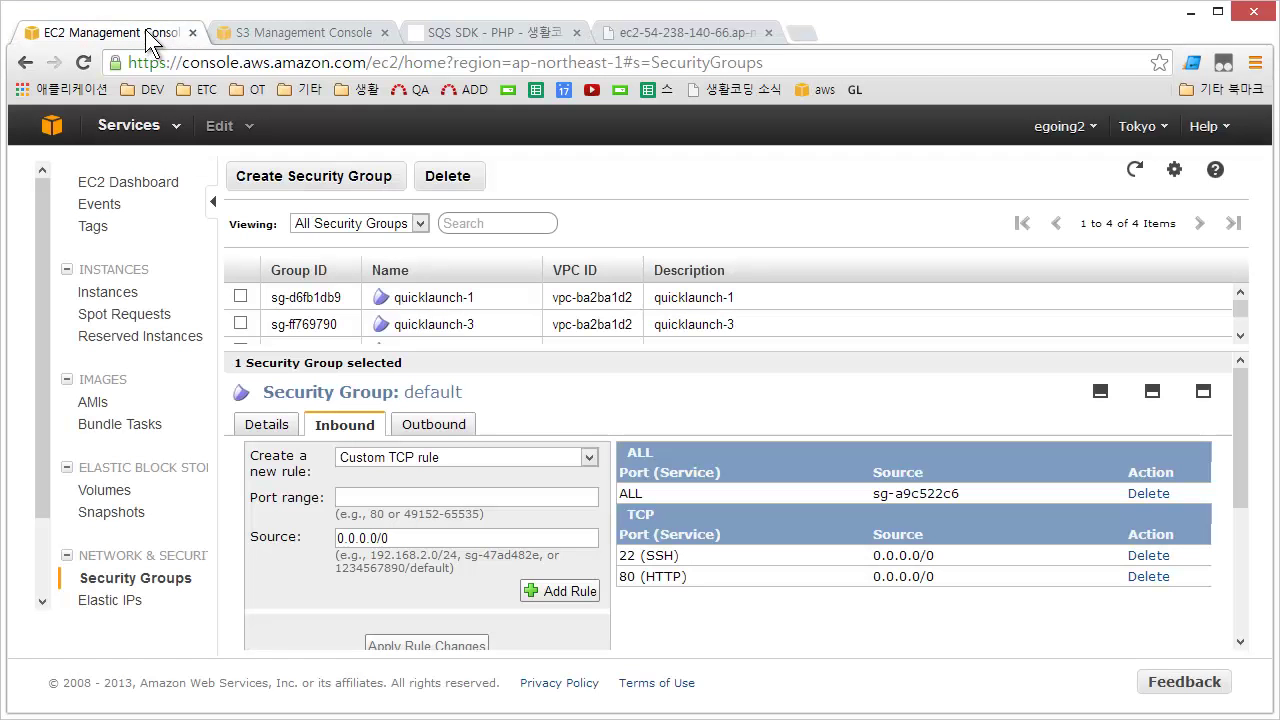
left_click(112, 292)
Step: Review the topic list and overview of the SQS SDK - PHP lesson, and go back to check the EC2 instances
key("ctrl+3")
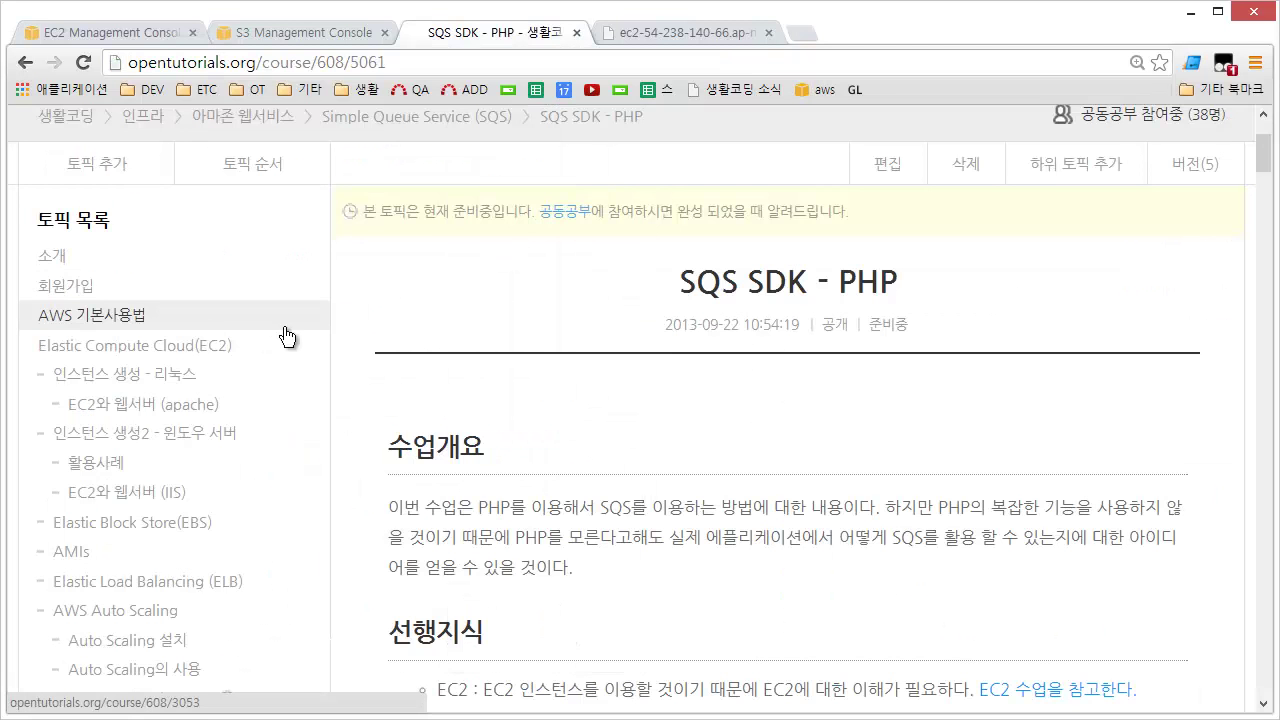
scroll(435, 313, "down", 2)
scroll(435, 313, "up", 2)
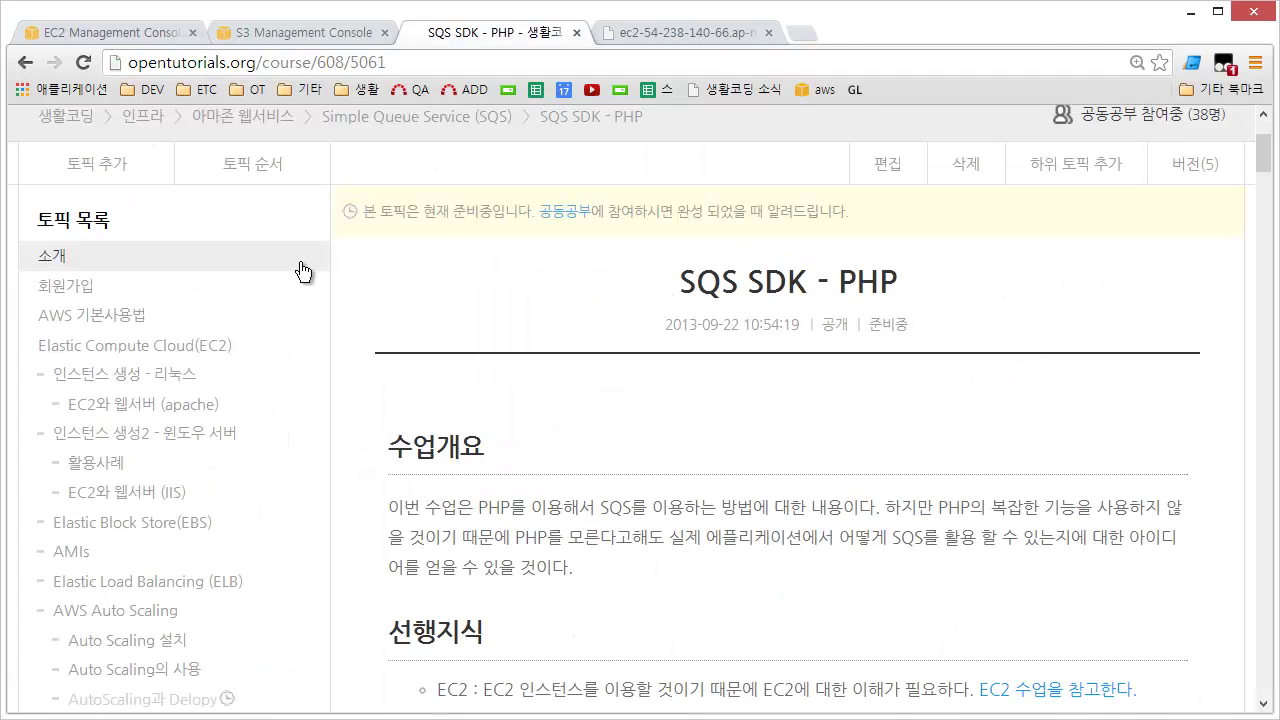
scroll(306, 266, "up", 3)
scroll(310, 392, "down", 3)
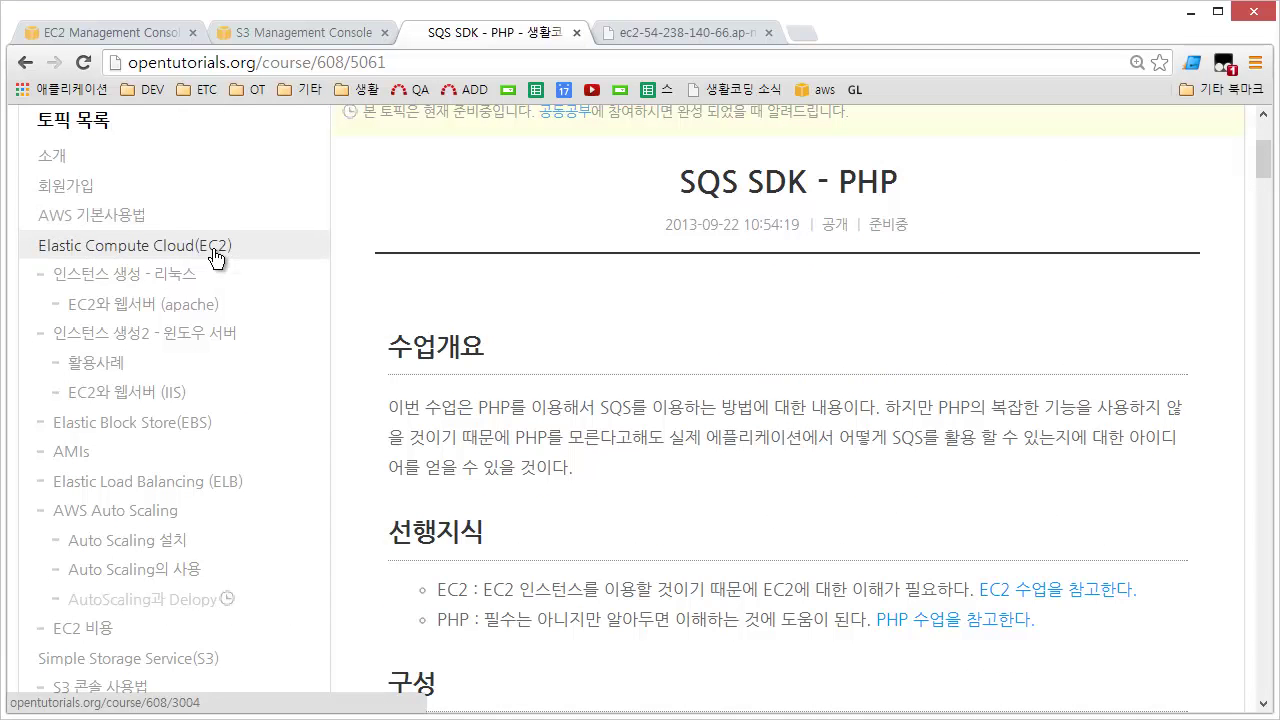
scroll(1104, 223, "down", 1)
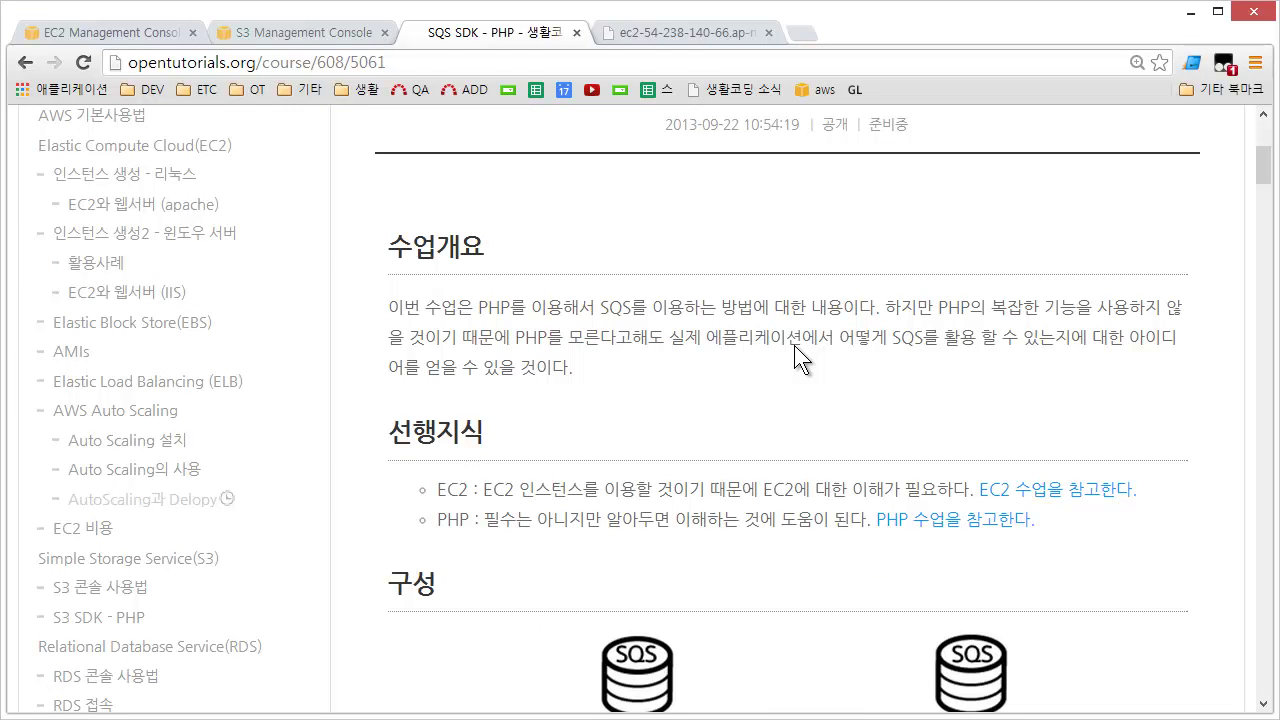
key("ctrl+1")
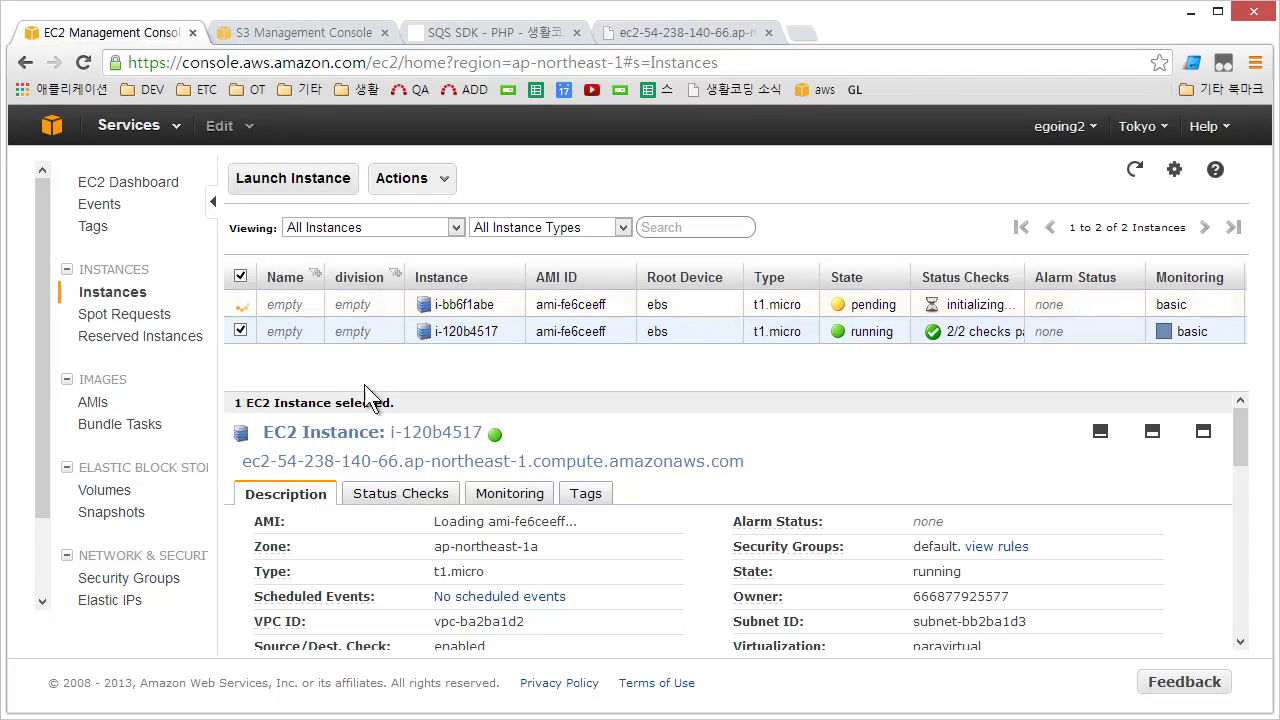
Step: Select the public DNS name of the new instance i-bb6f1abe and switch to the sqs session in Xshell
left_click(827, 309)
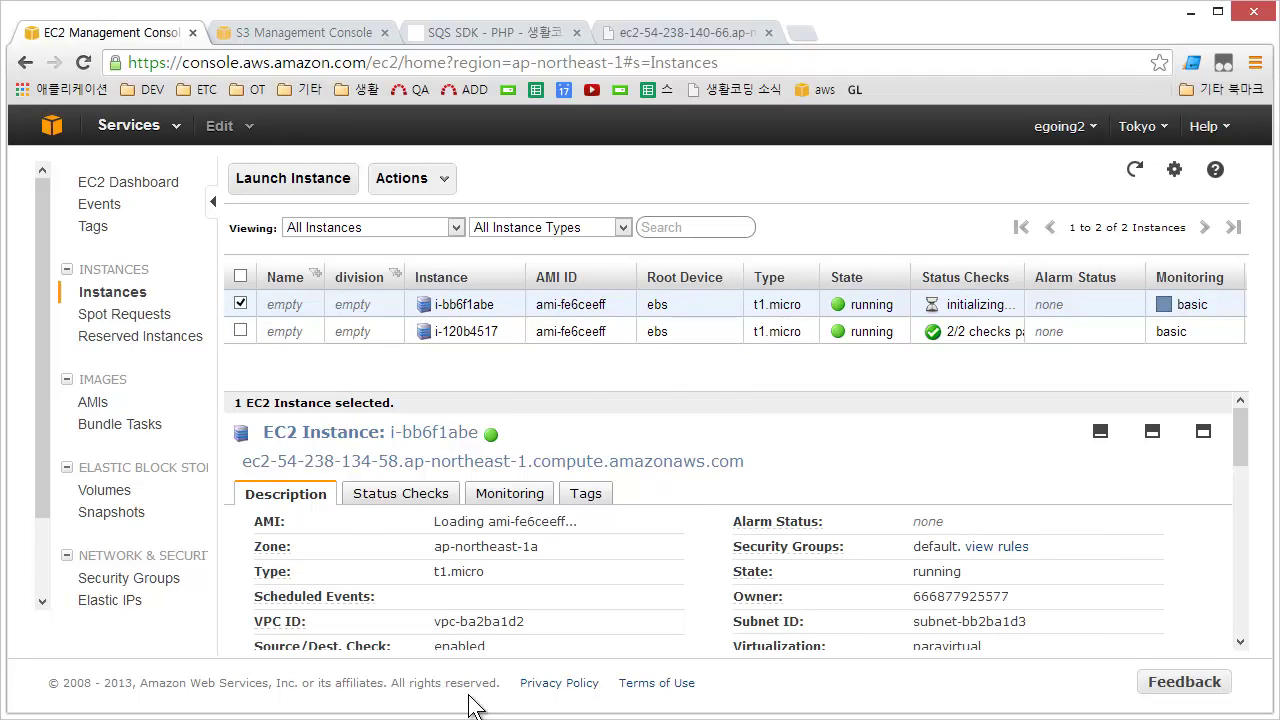
triple_click(690, 462)
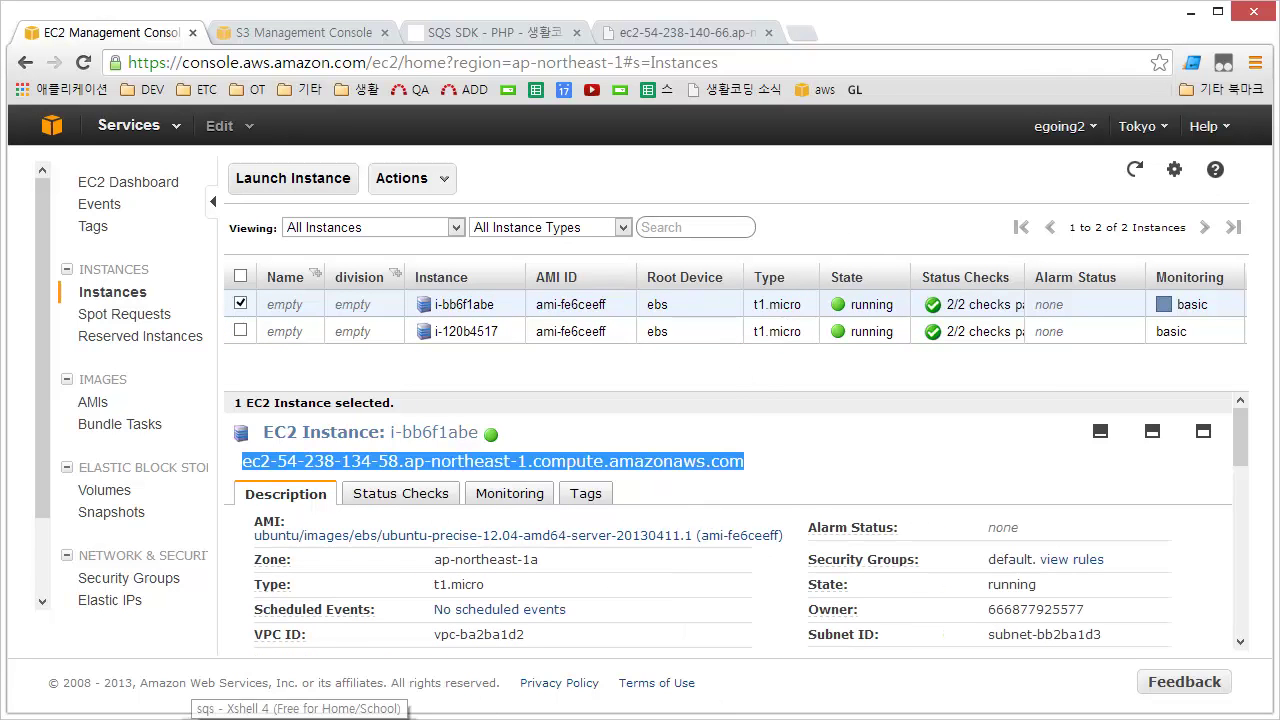
left_click(300, 719)
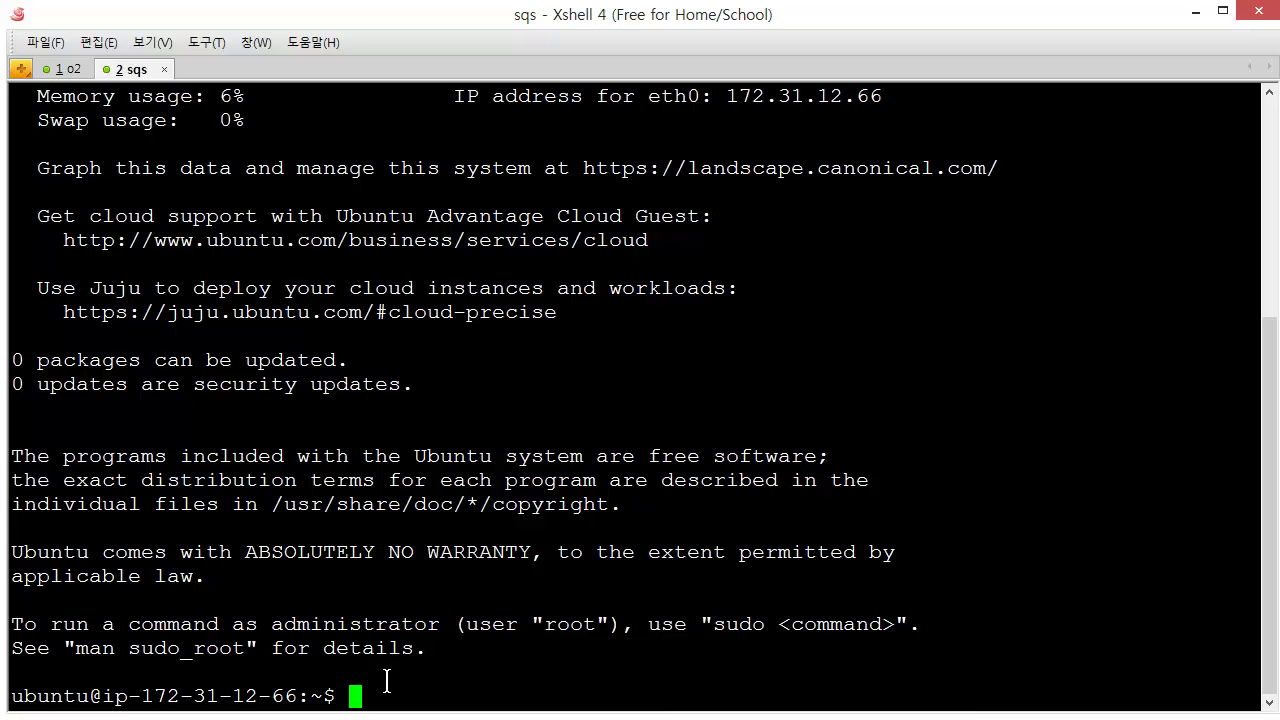
Step: Switch back to the browser and review the configuration, environment, installation and queue creation sections of the SQS SDK - PHP lesson
key("alt+Tab")
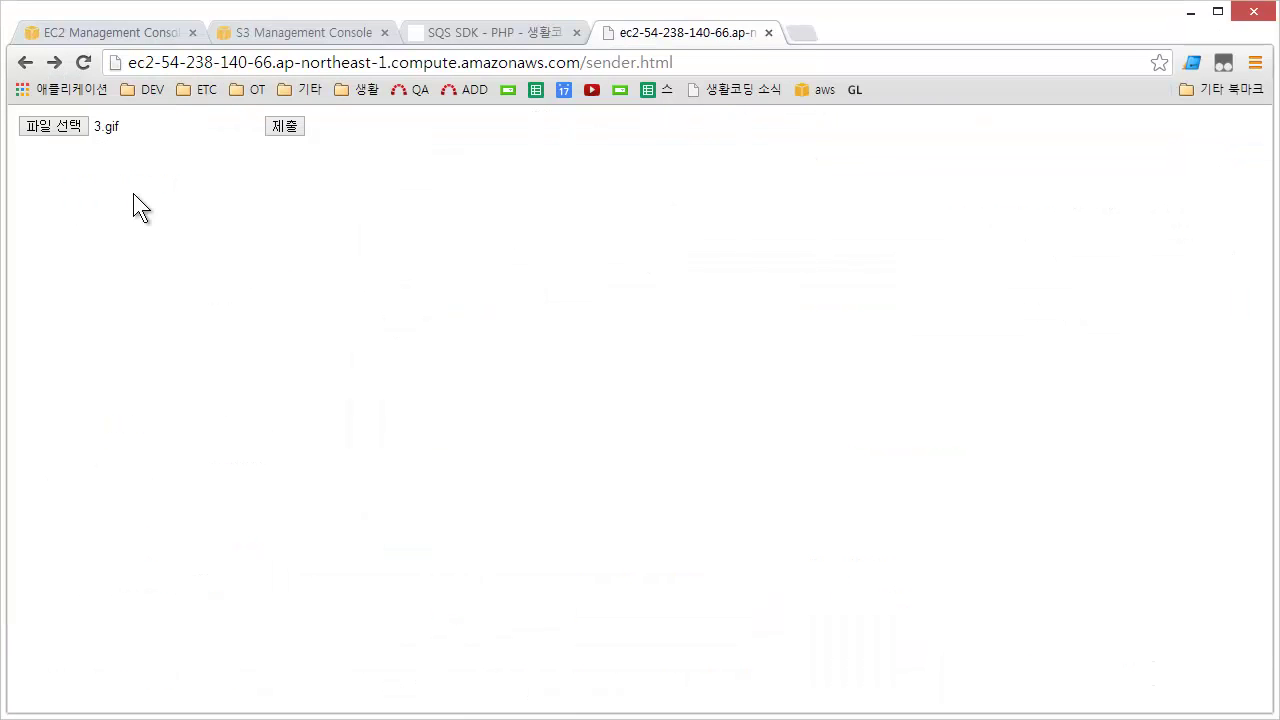
key("Tab")
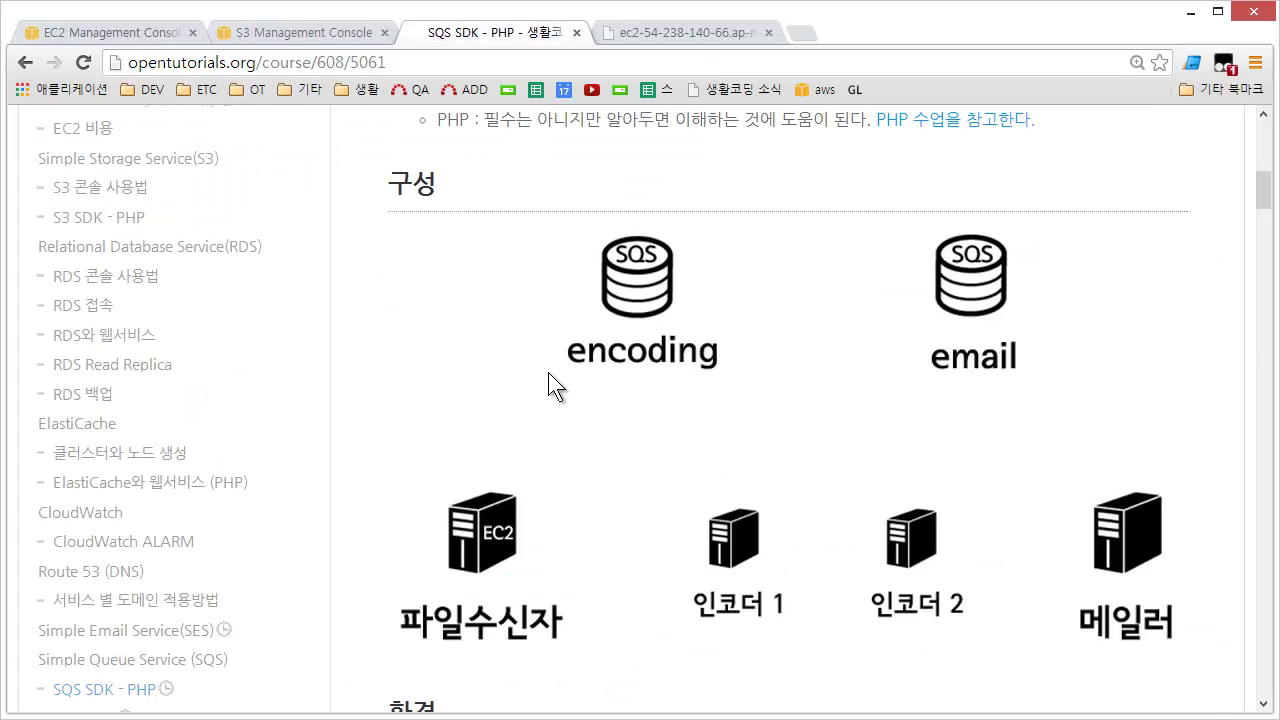
scroll(473, 409, "down", 4)
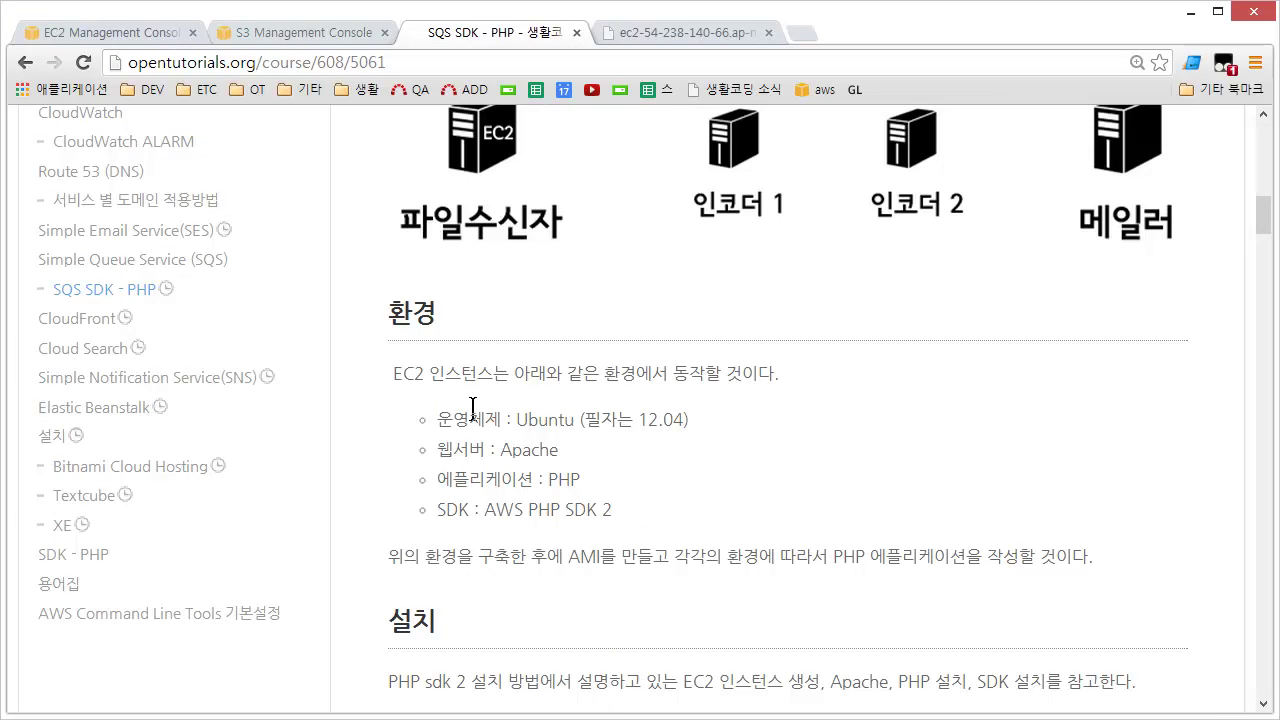
scroll(473, 409, "down", 4)
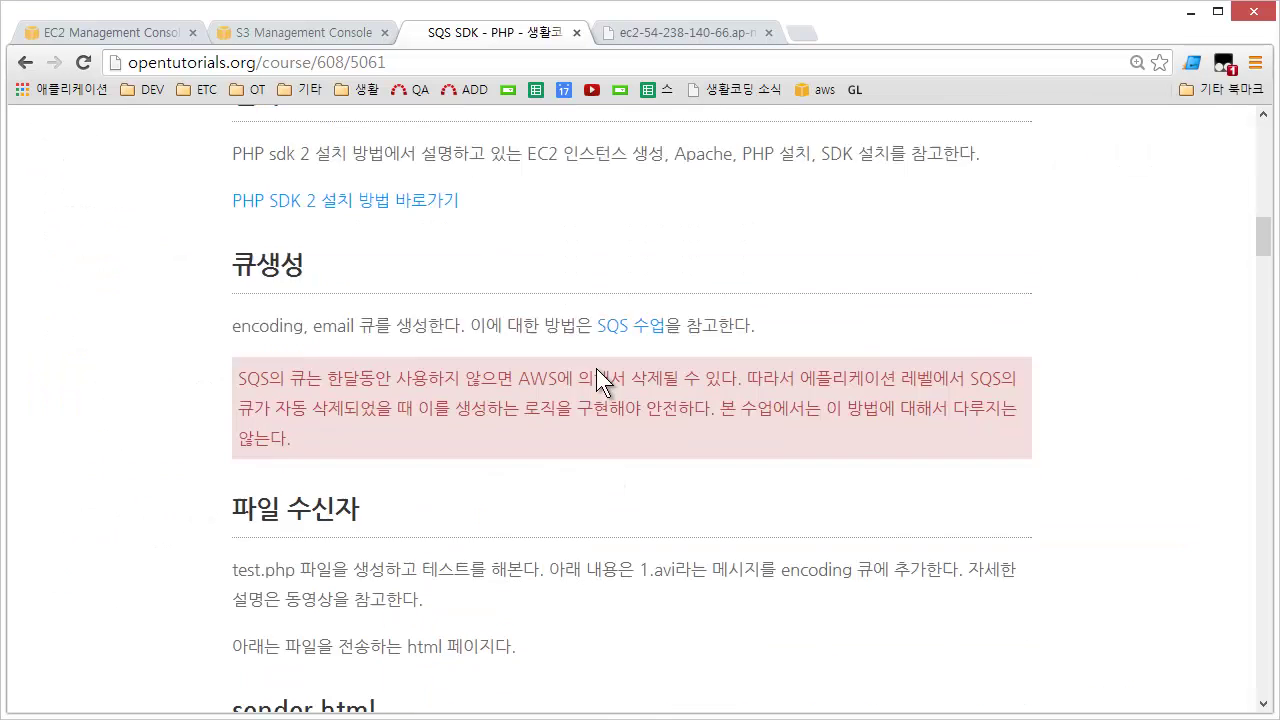
scroll(596, 368, "up", 10)
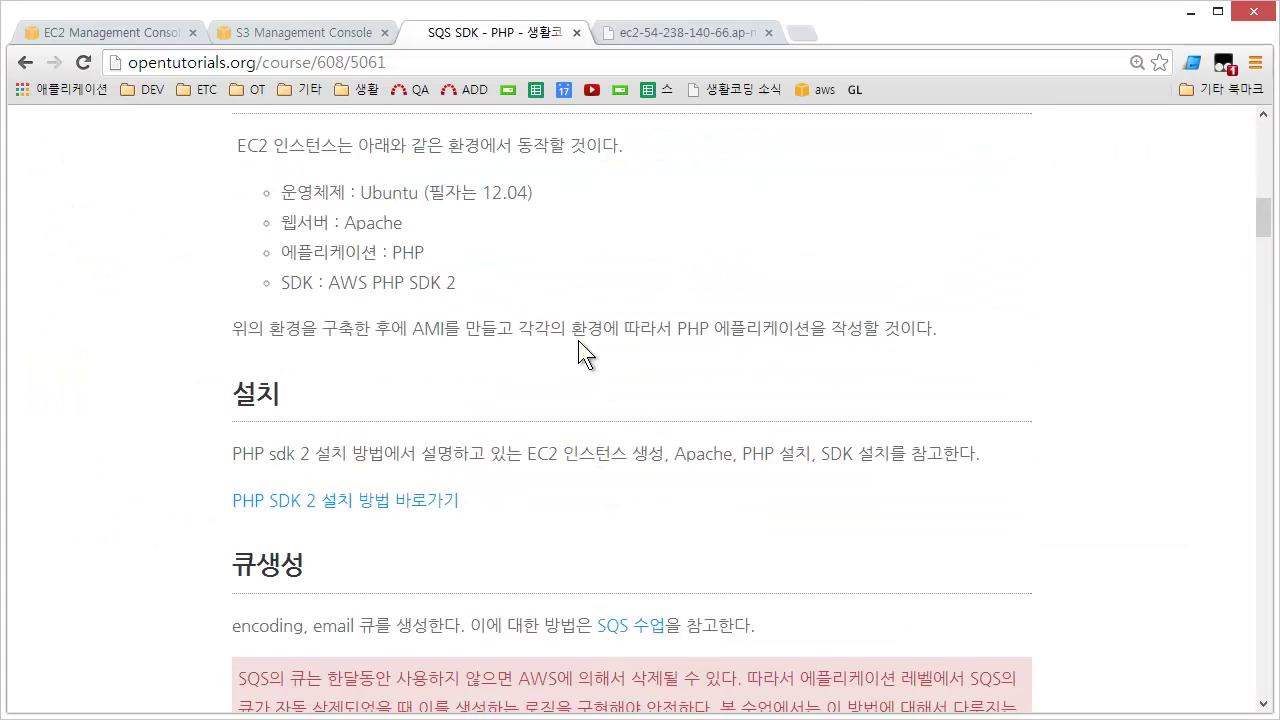
scroll(579, 341, "down", 5)
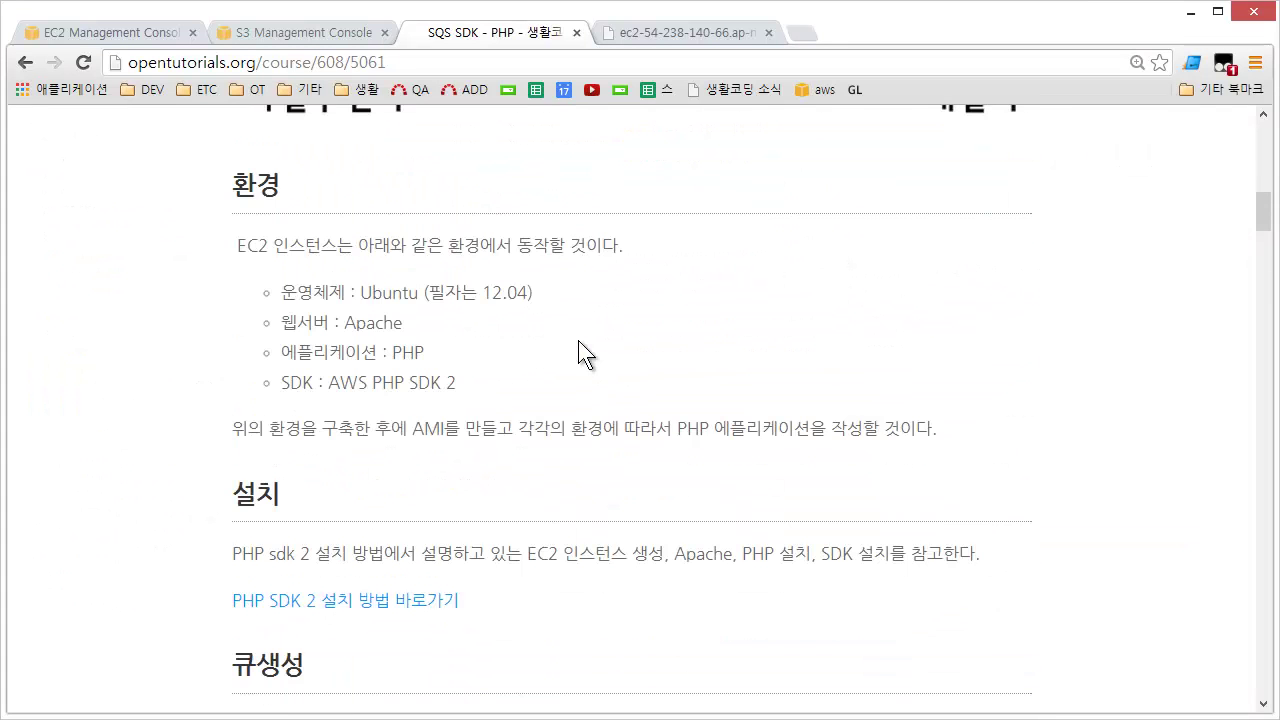
scroll(578, 340, "down", 3)
scroll(578, 340, "up", 2)
scroll(578, 340, "up", 2)
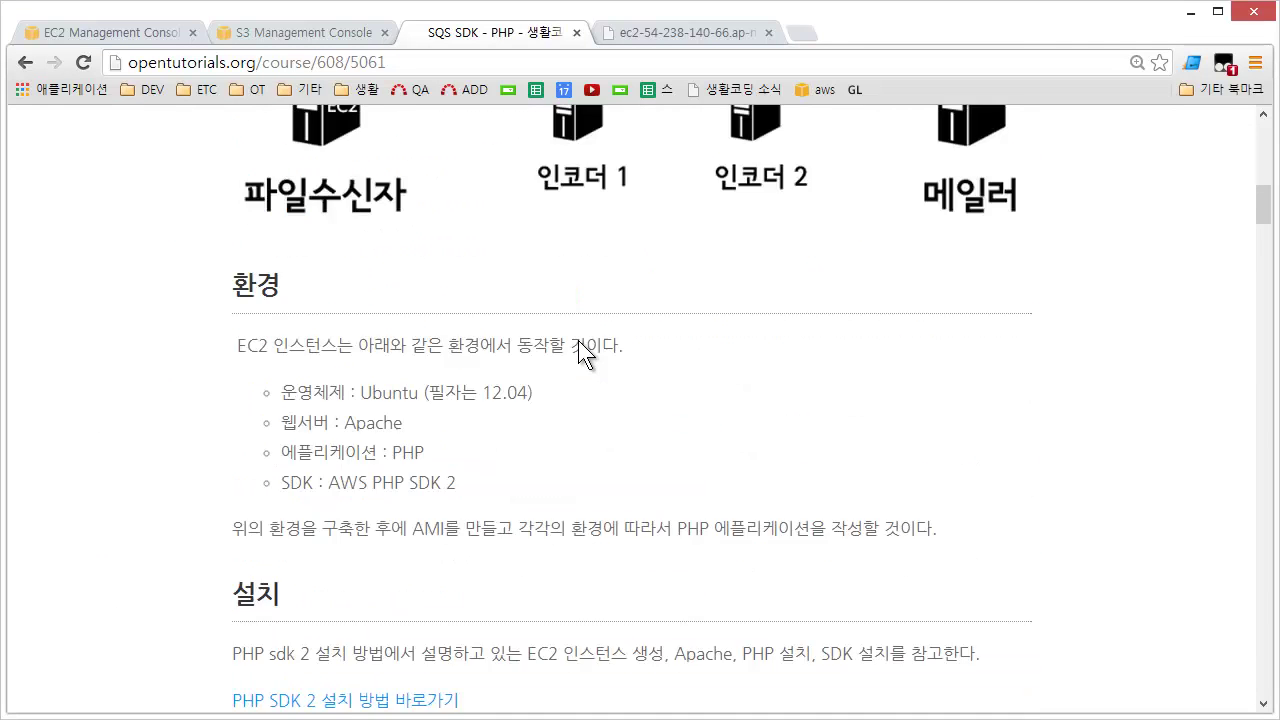
scroll(570, 345, "down", 1)
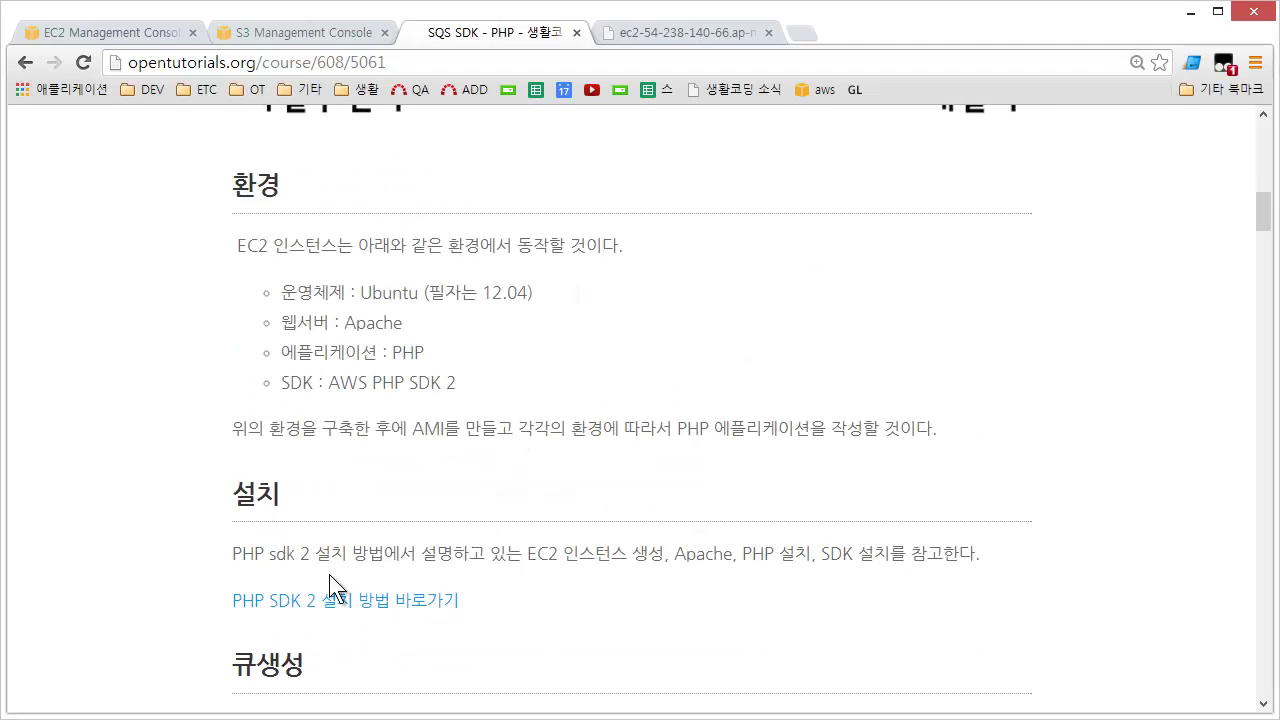
Step: Open the lesson's linked PHP SDK 2 installation guide in a new tab and go to its PHP installation section
middle_click(322, 602)
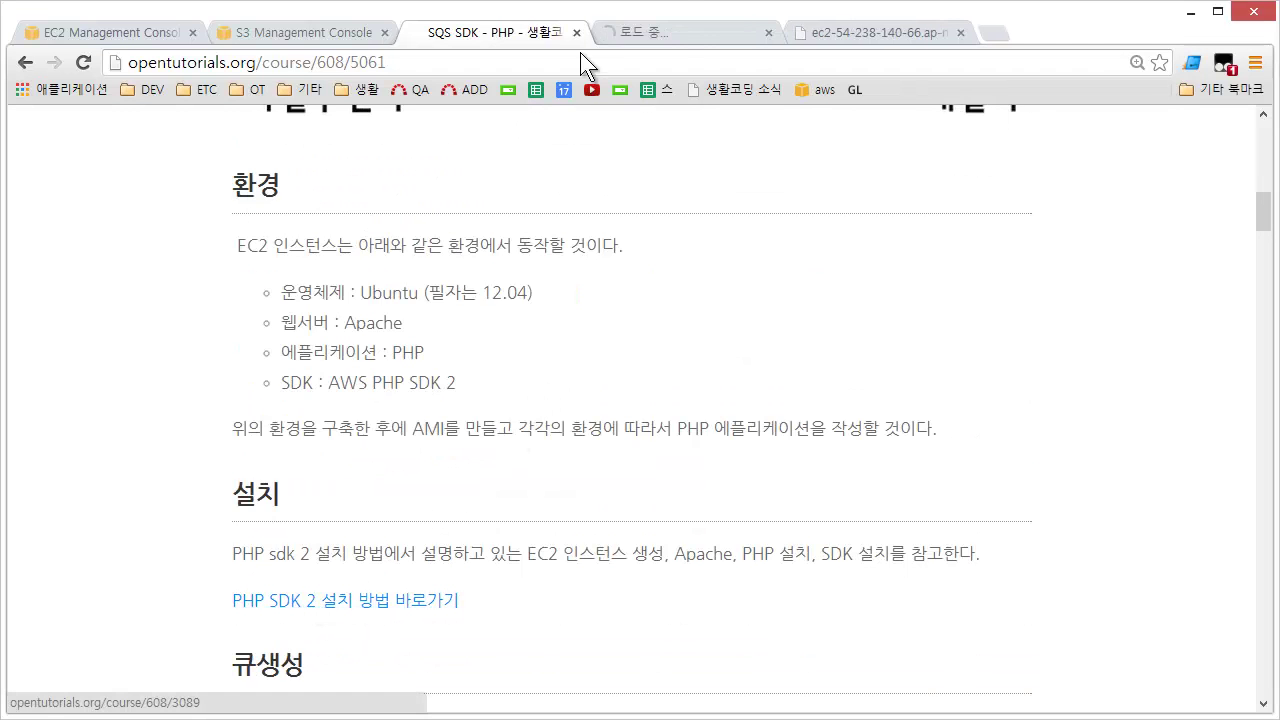
left_click(674, 32)
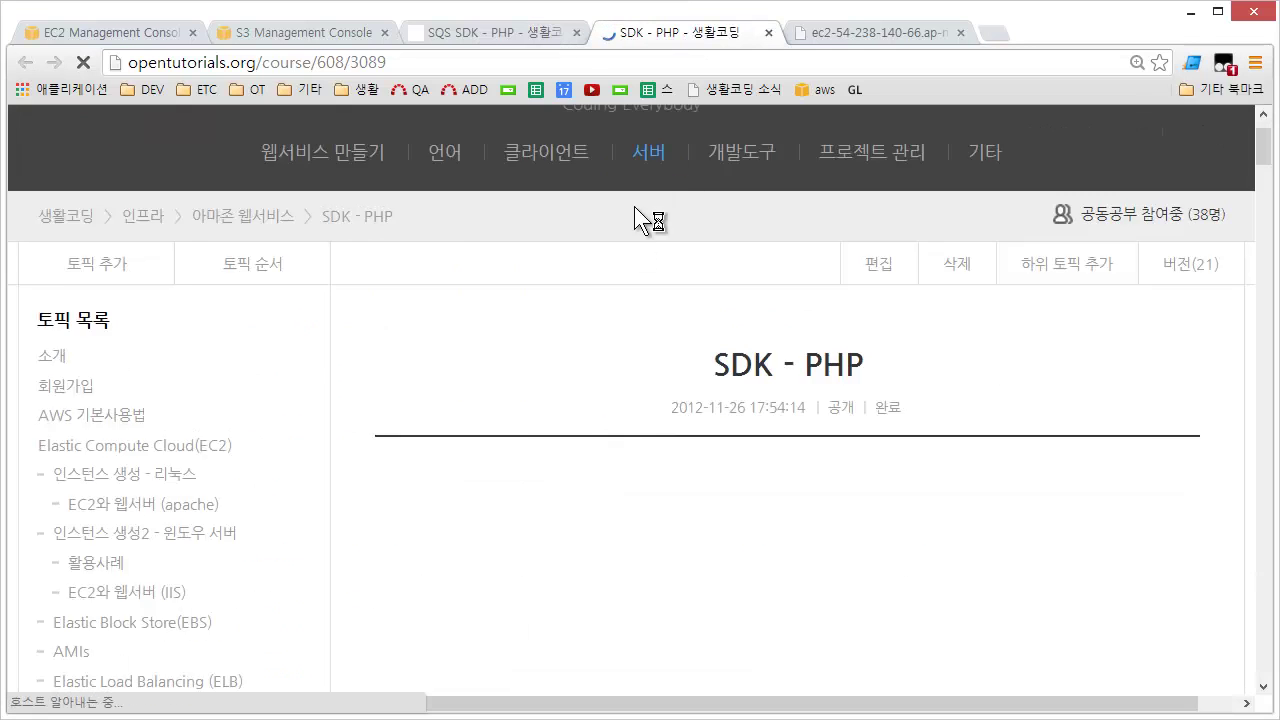
scroll(619, 248, "down", 10)
scroll(619, 247, "down", 10)
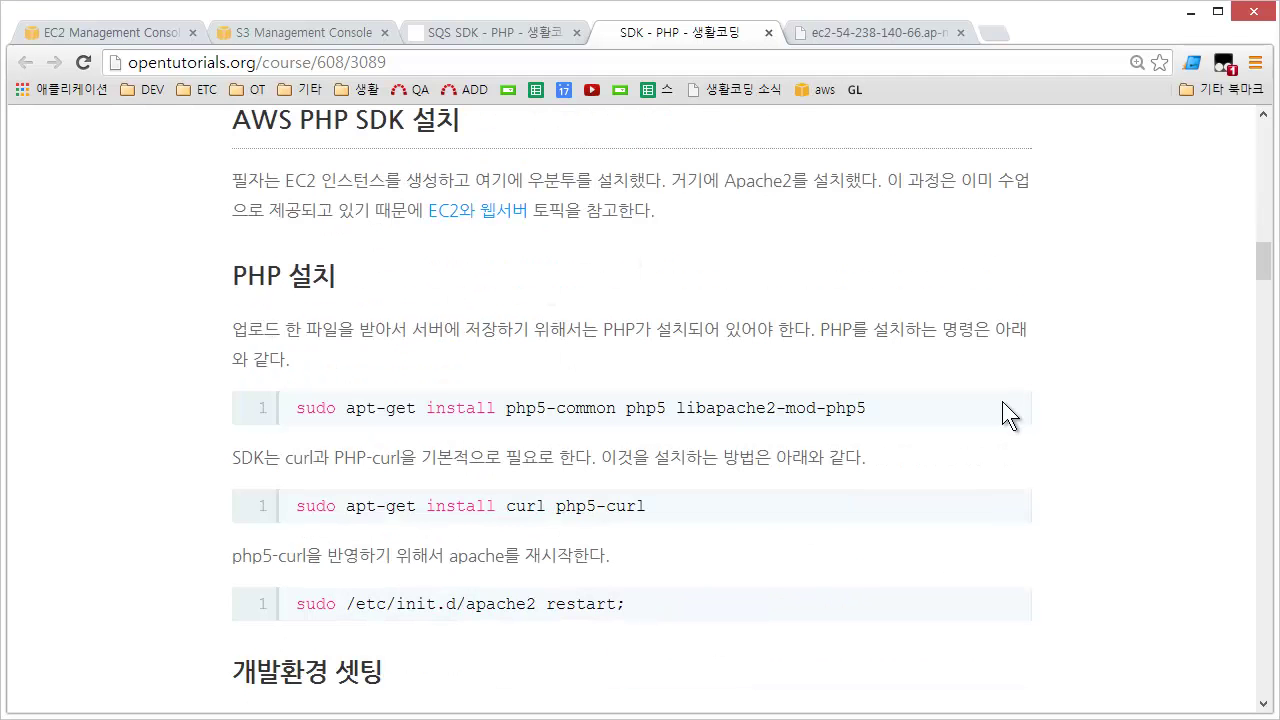
Step: Try to install PHP by copying the guide's "sudo apt-get install php5-common php5 libapache2-mod-php5" command, running it in Xshell and accepting with Y
left_click_drag(866, 408, 293, 418)
key("ctrl+c")
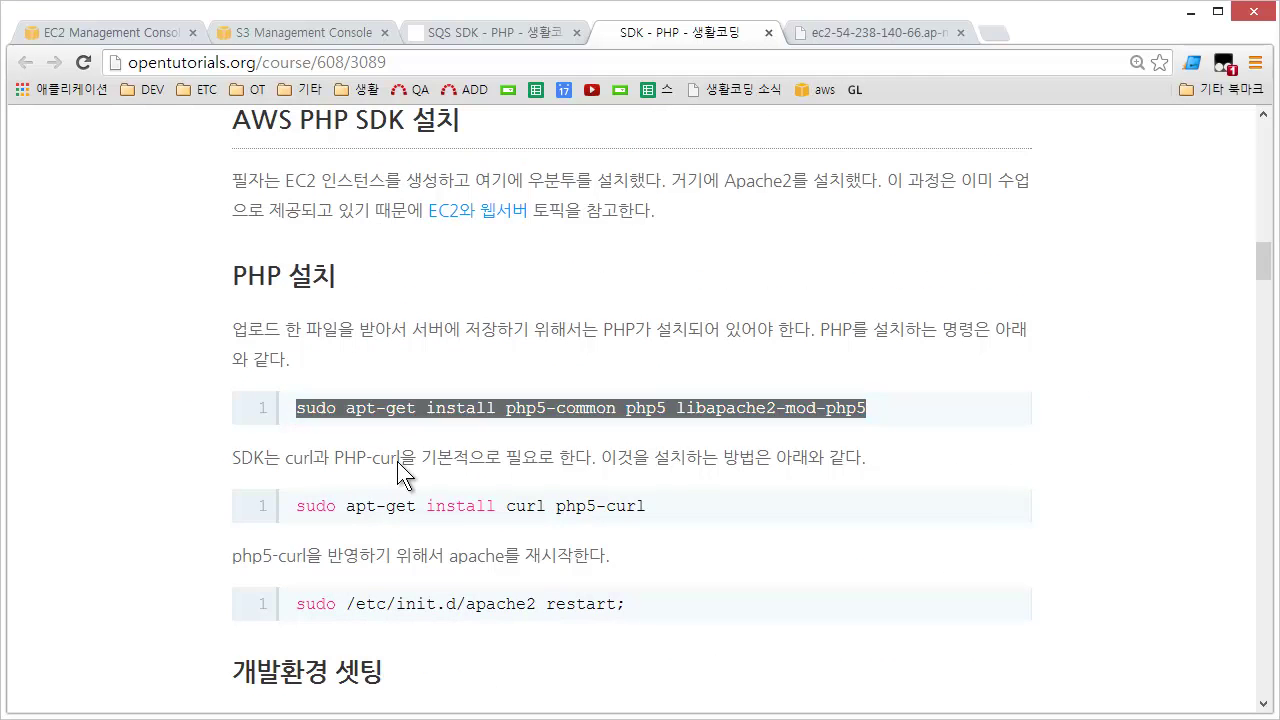
key("alt+Tab")
key("shift+Insert")
key("Return")
key("alt+Tab")
key("Escape")
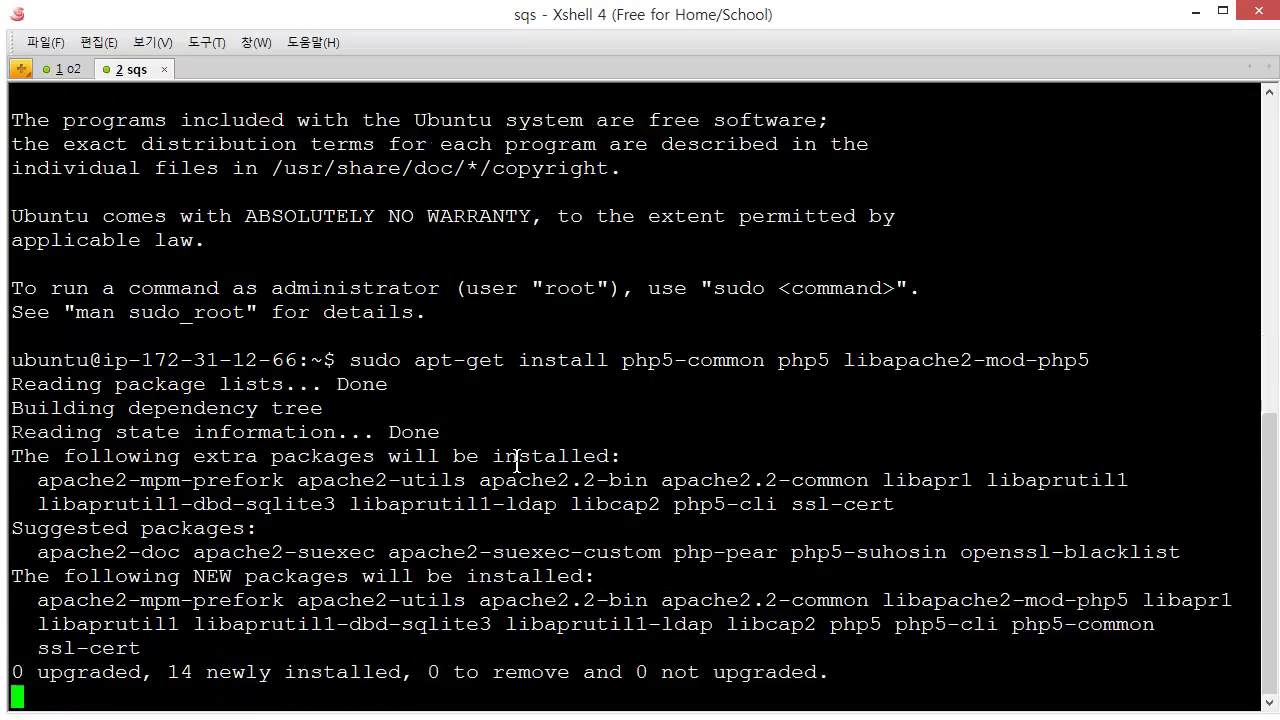
type("Y")
key("Return")
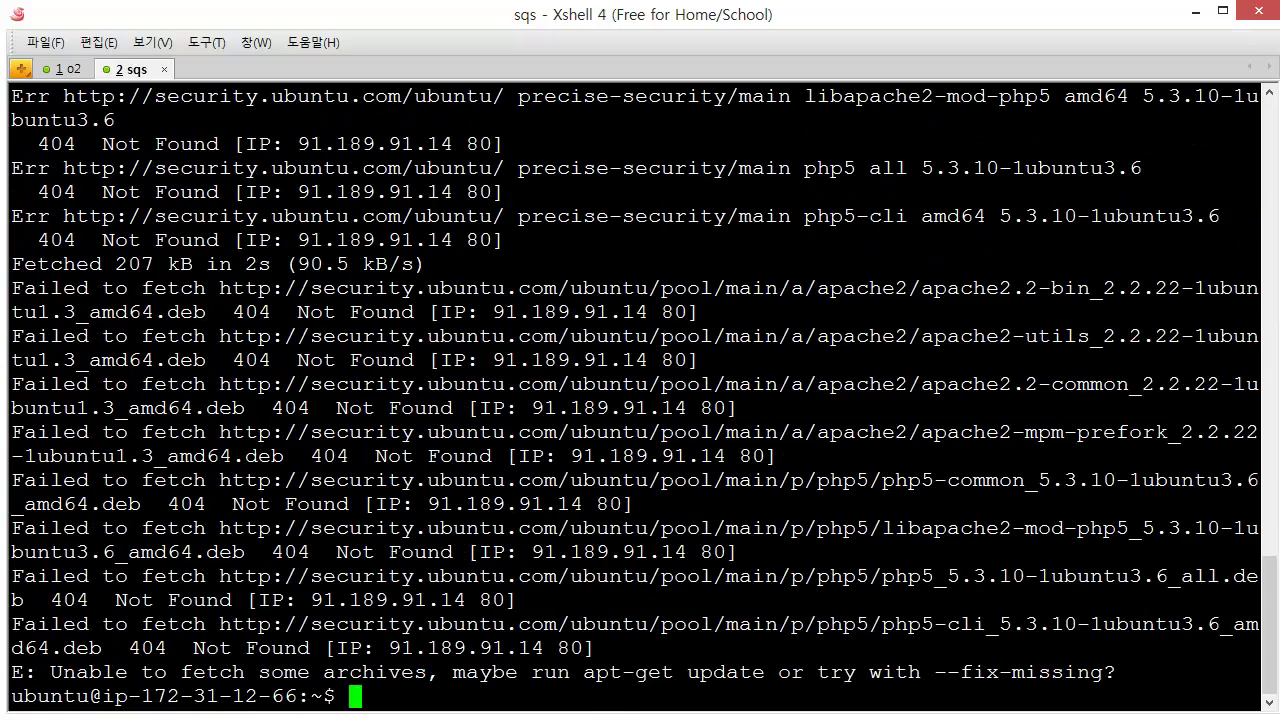
Step: Refresh the Ubuntu package lists on the instance with "sudo apt-get update"
key("alt+Tab")
key("alt+Tab")
type("sudo apt-ge")
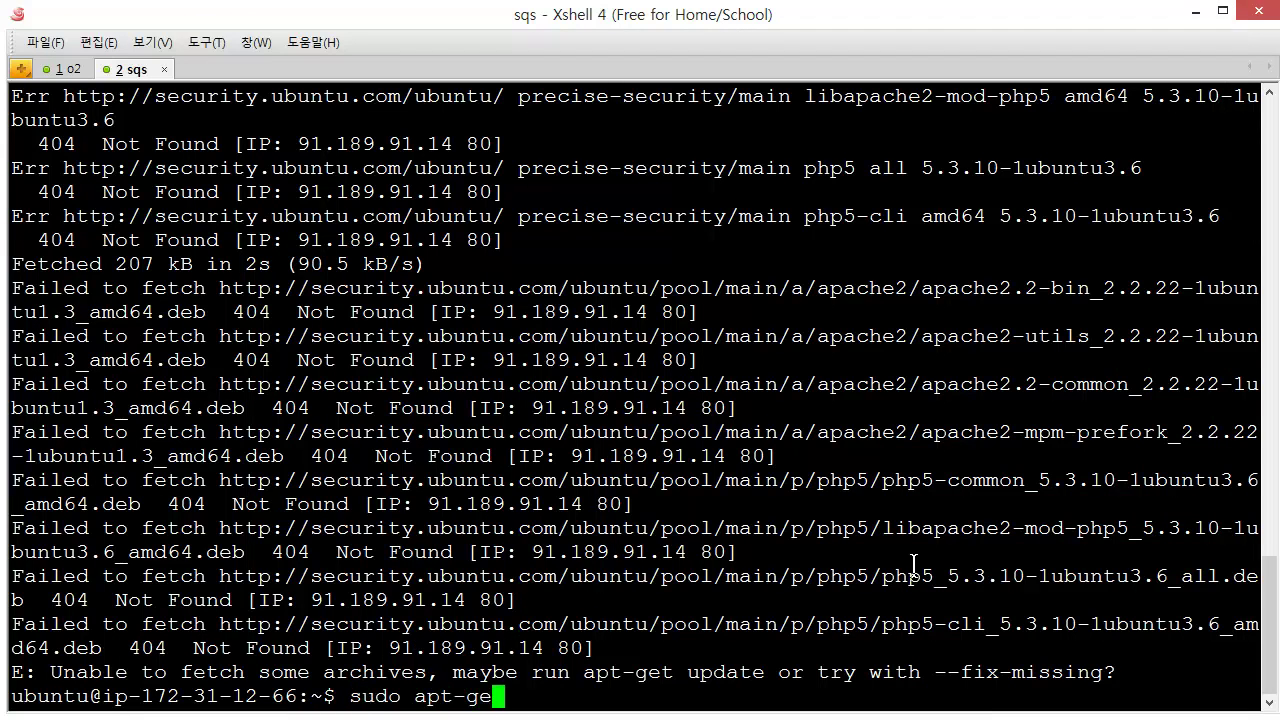
type("t update")
key("Return")
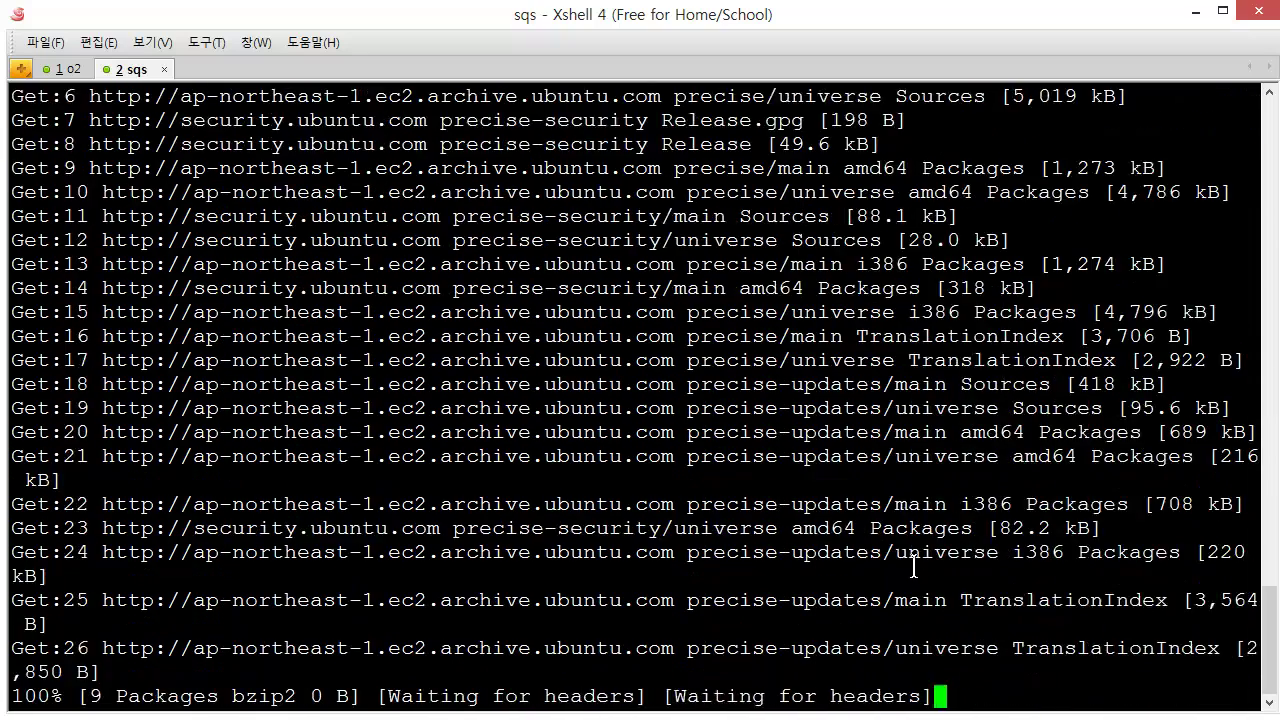
Step: Switch back to the browser and select the guide's "sudo apt-get install curl php5-curl" command
key("alt+Tab")
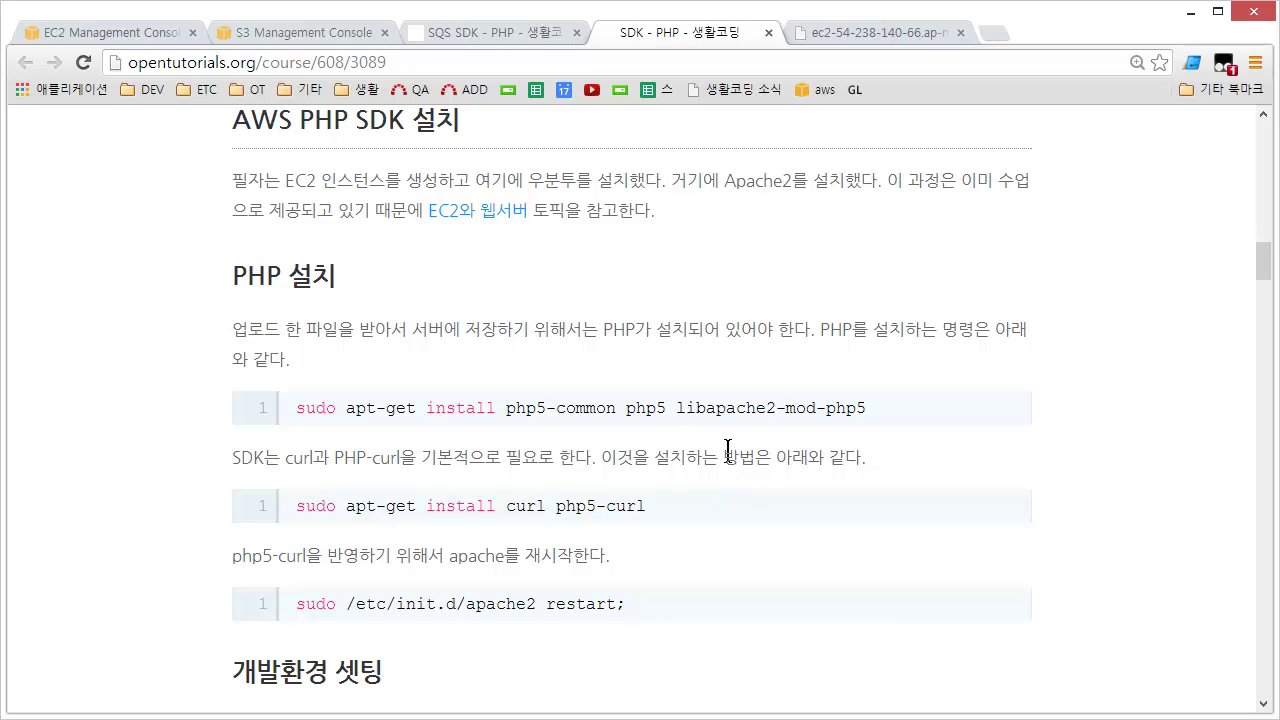
left_click_drag(698, 506, 288, 506)
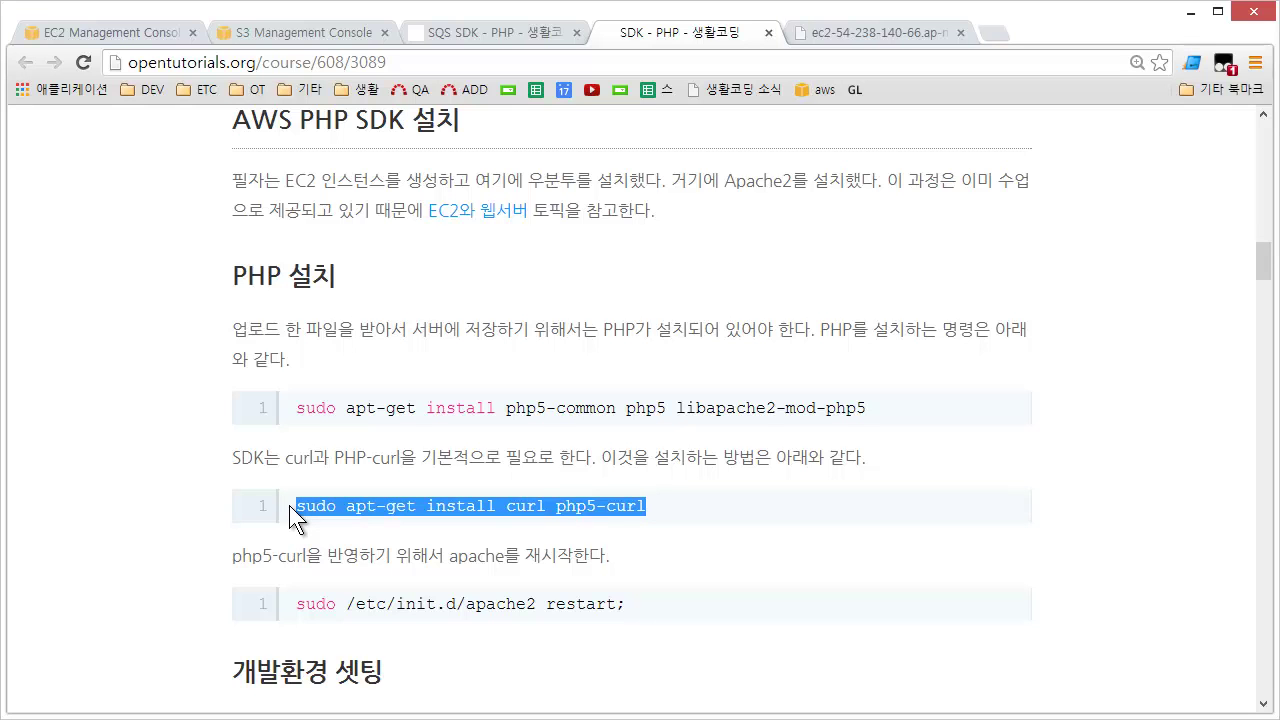